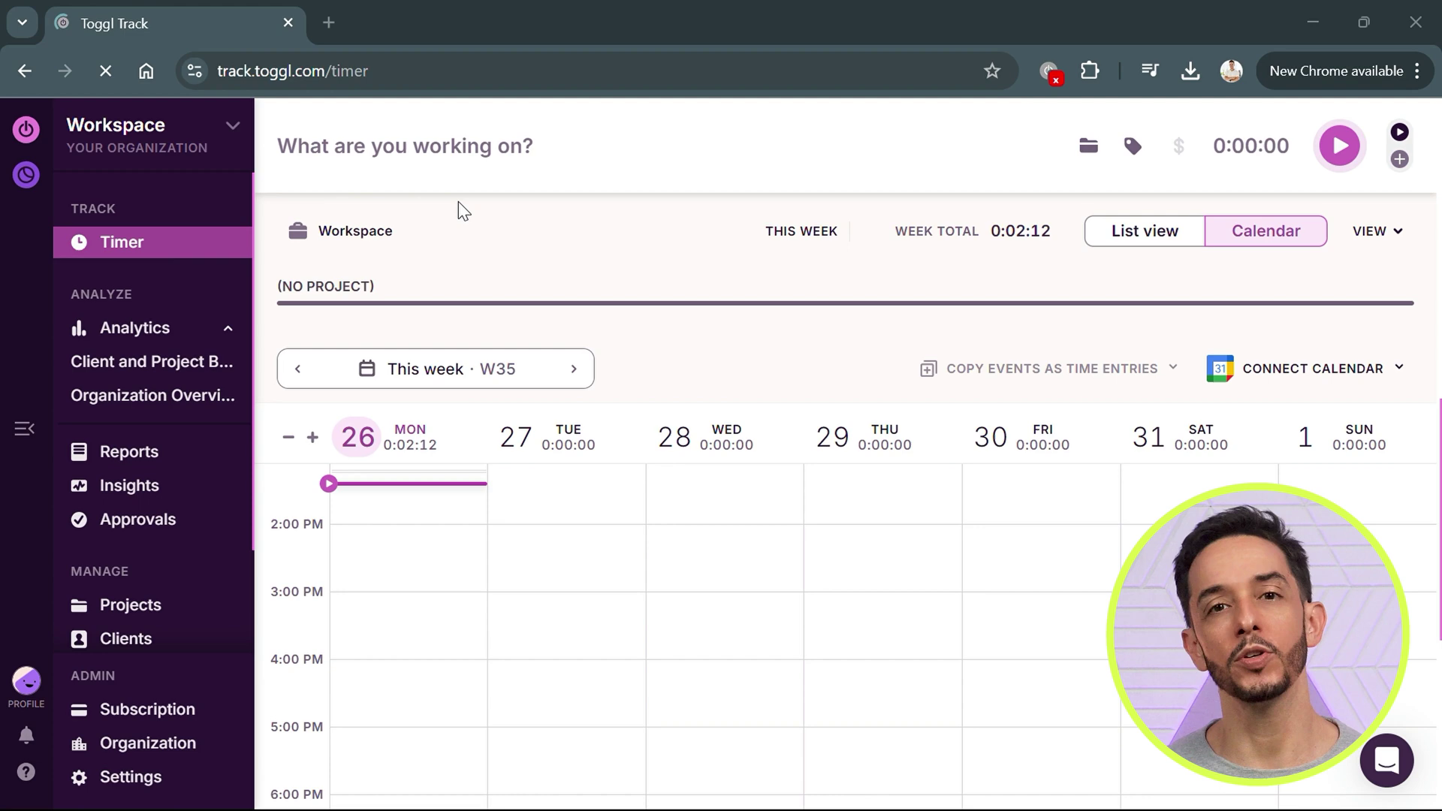
left_click(313, 154)
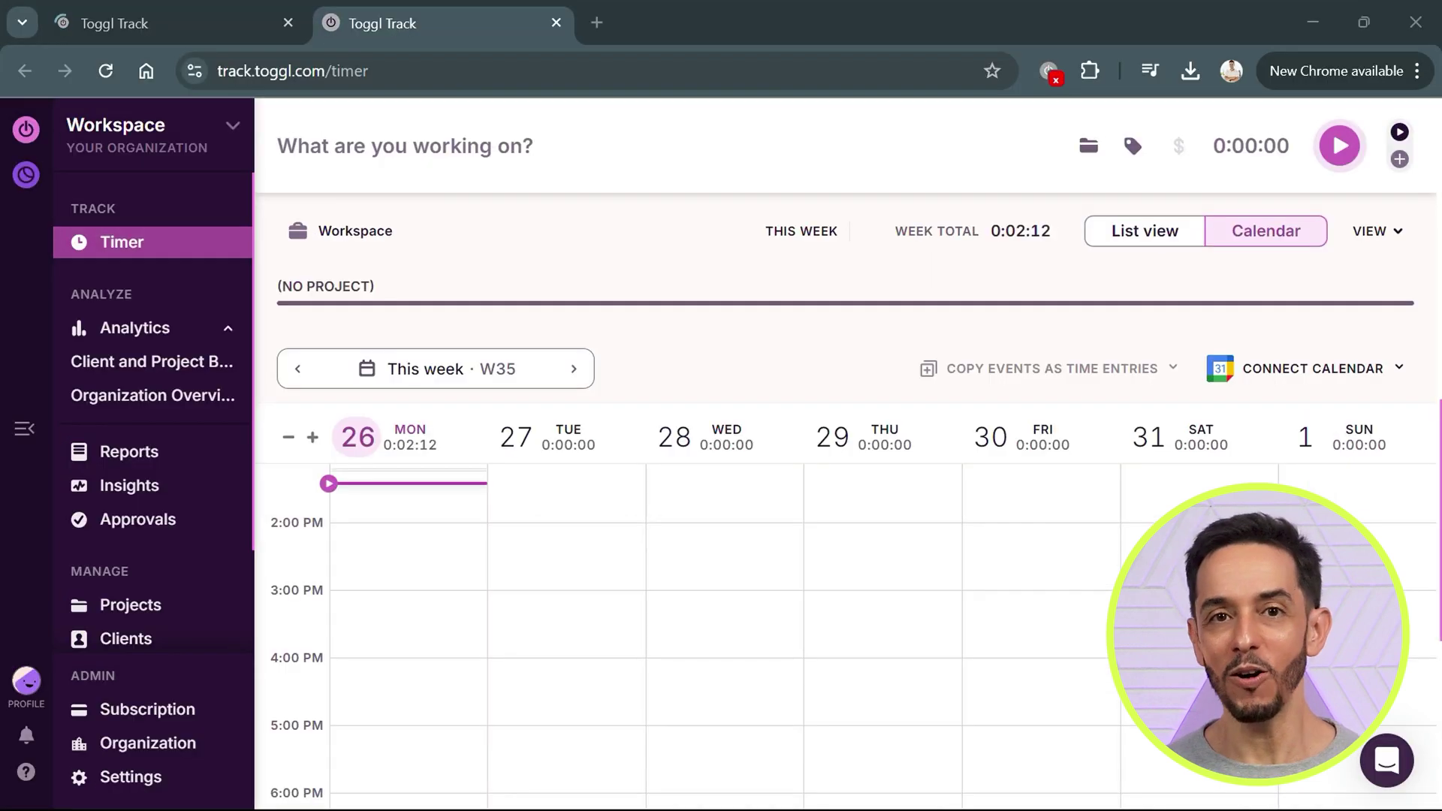
left_click(1050, 72)
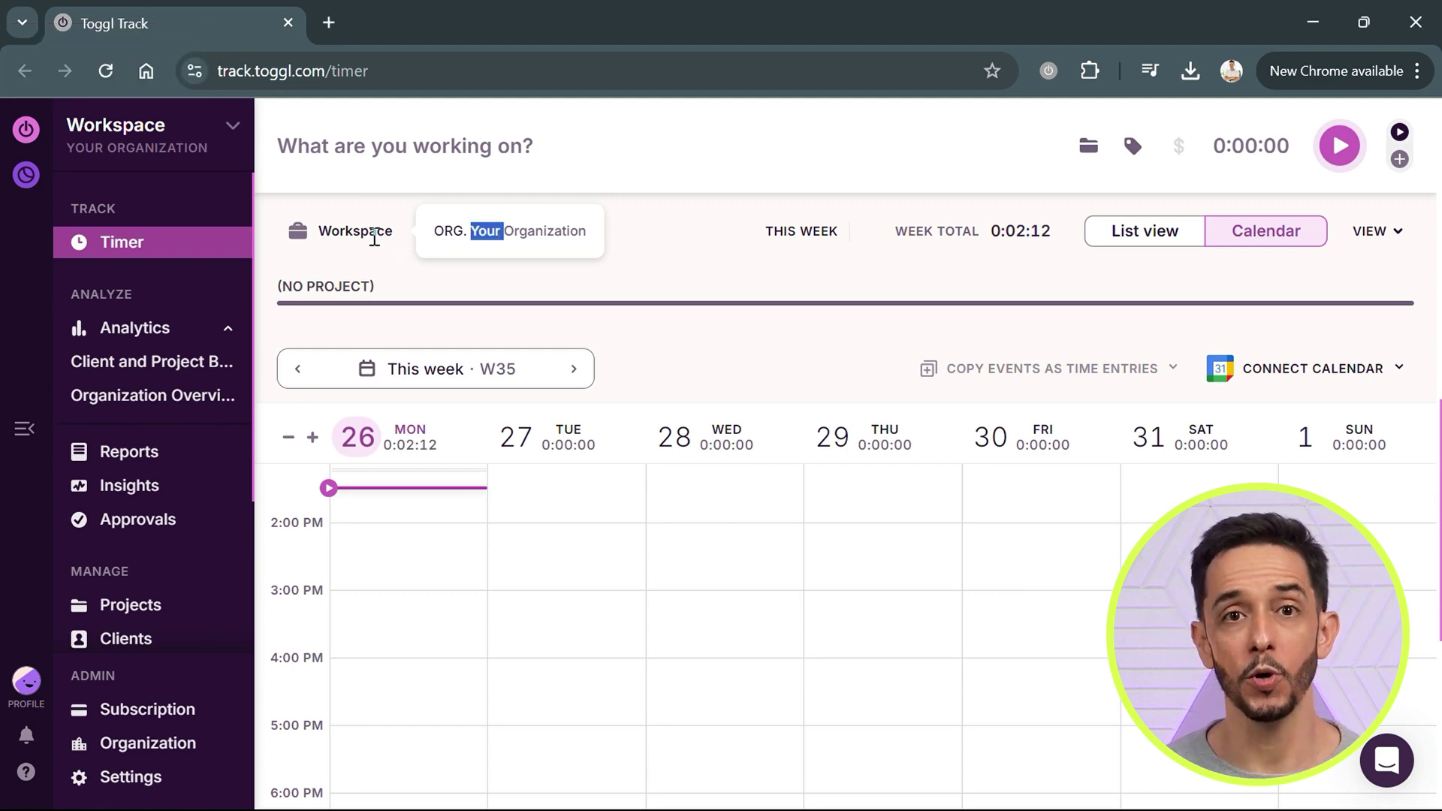
left_click(1390, 232)
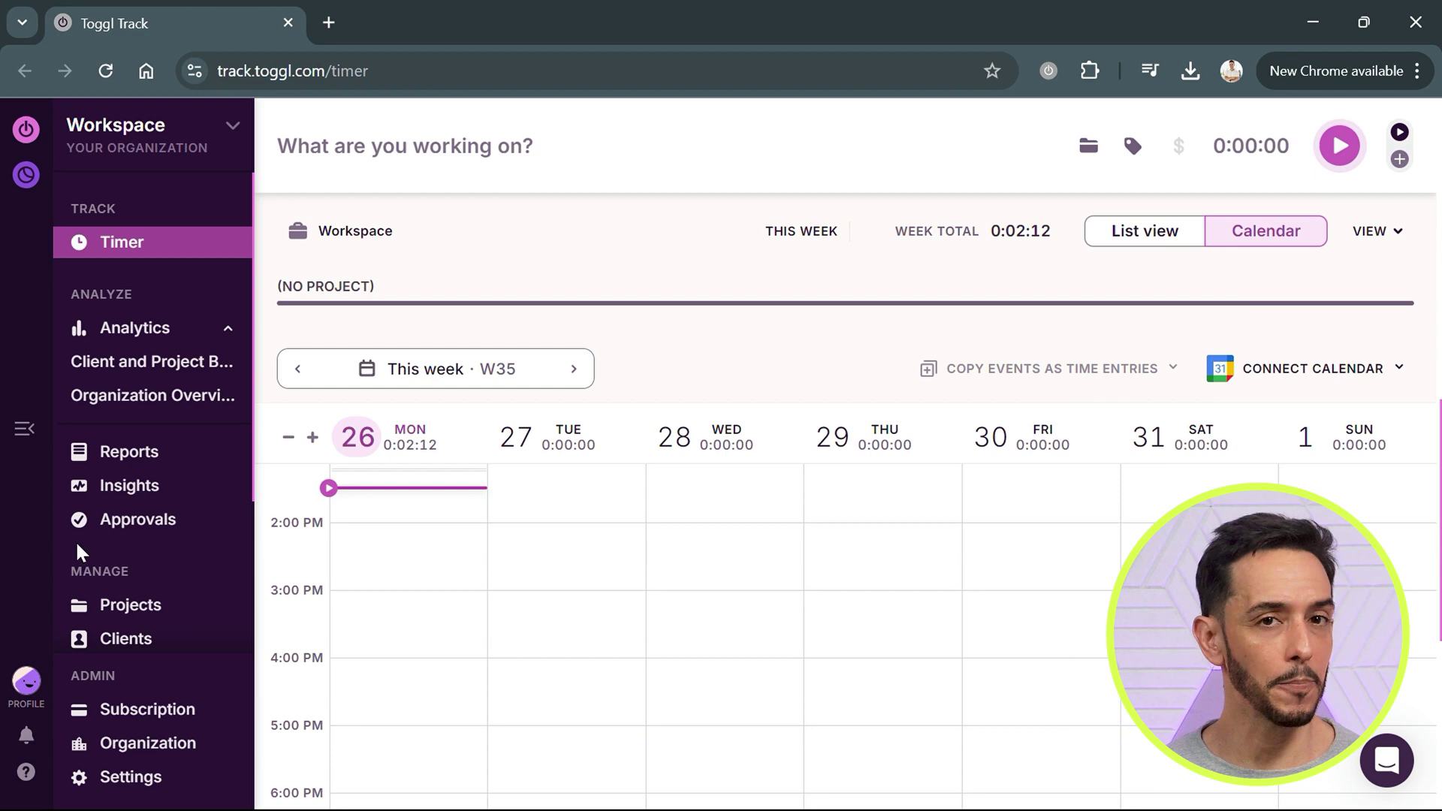
Step: Begin a new project from the Projects list and bring up its colour palette
left_click(145, 611)
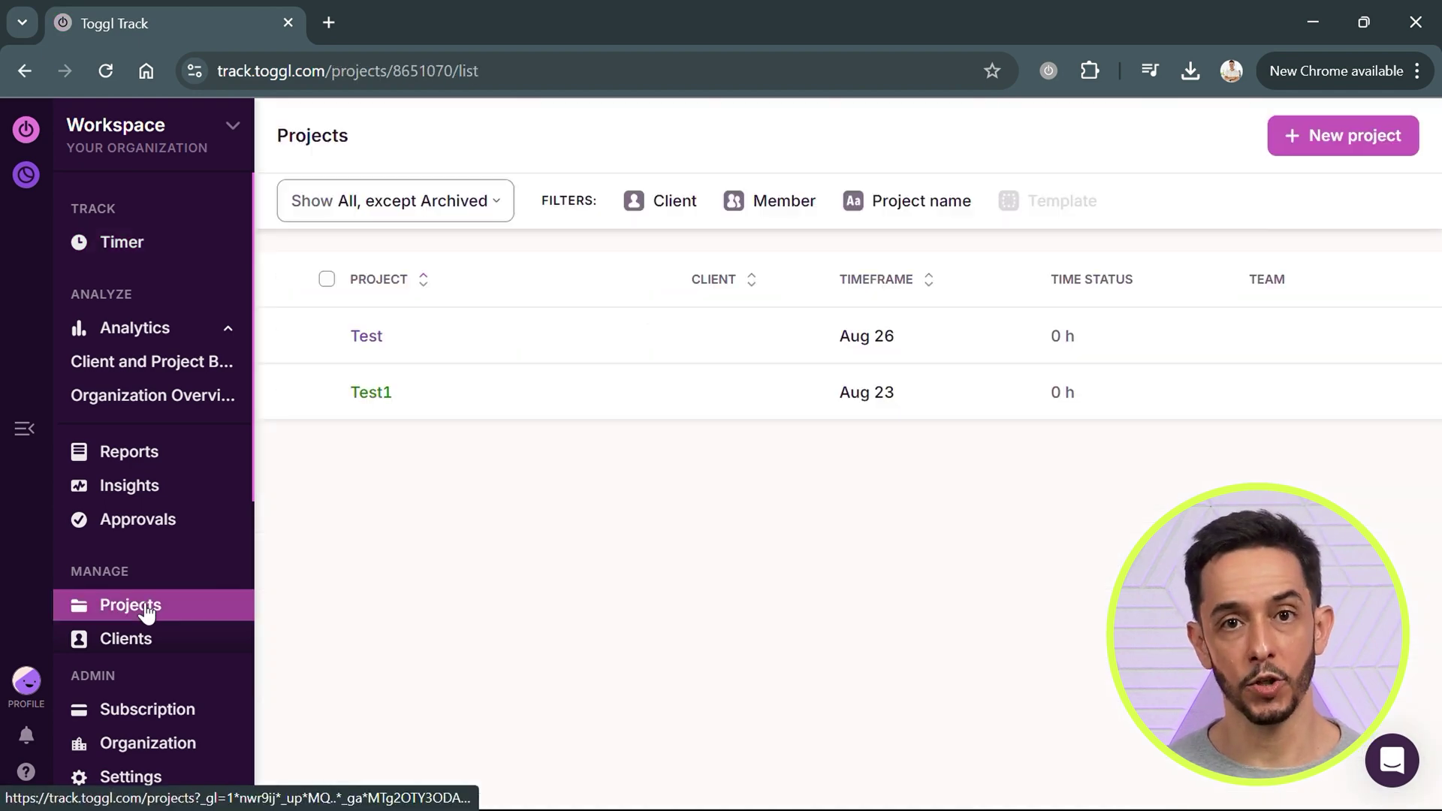
left_click(1366, 142)
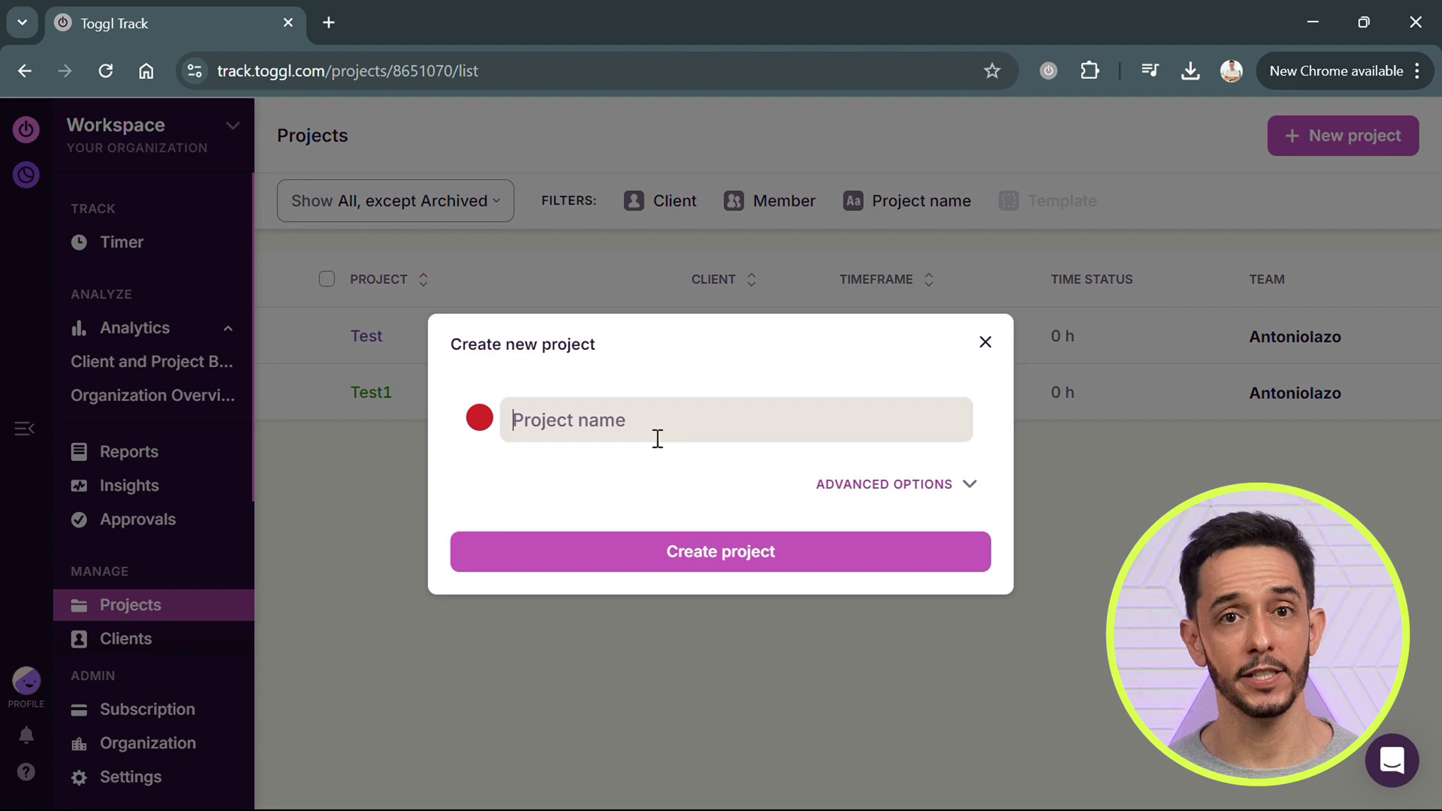
left_click(479, 420)
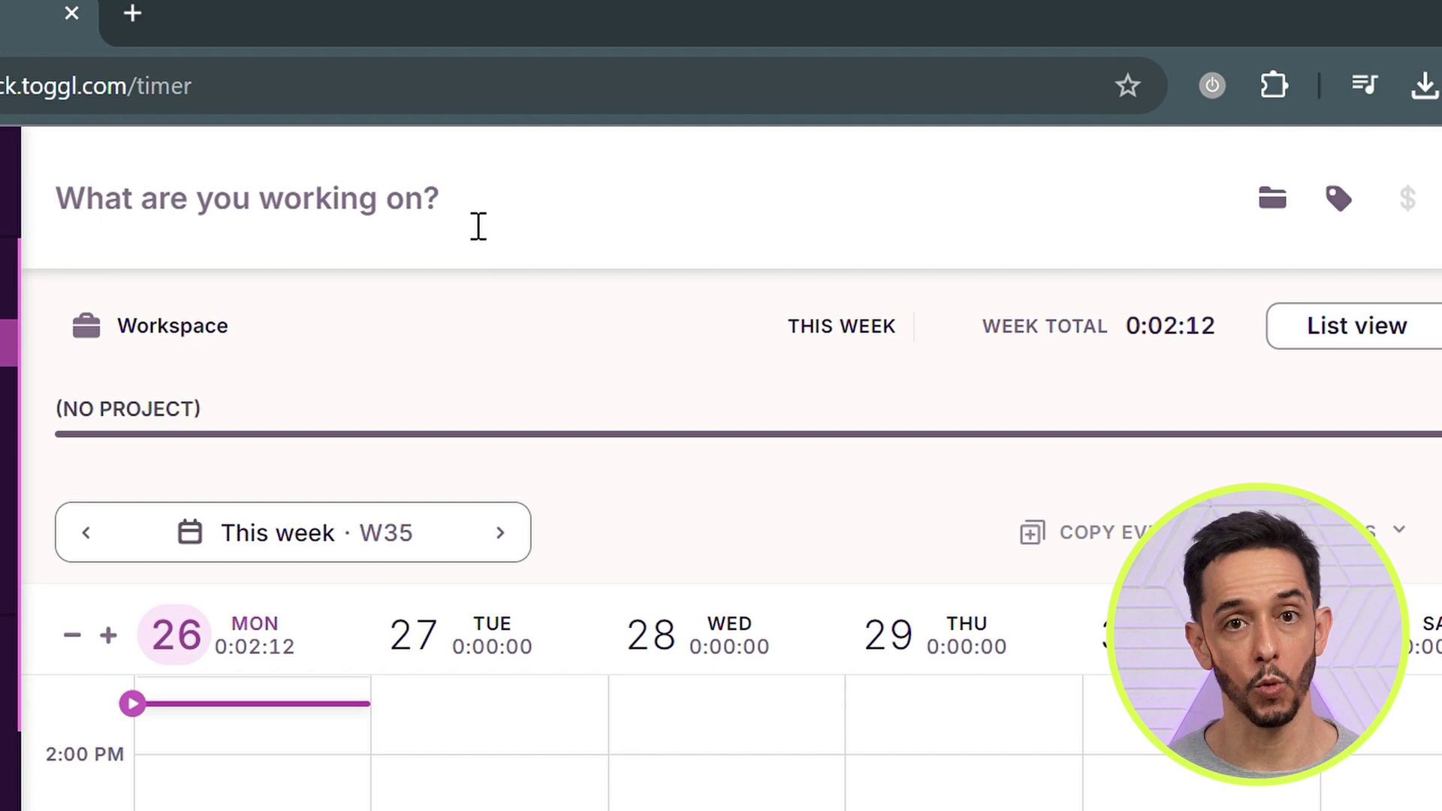
Step: Inspect the entry's project and tag choices, then start the timer running
left_click(72, 208)
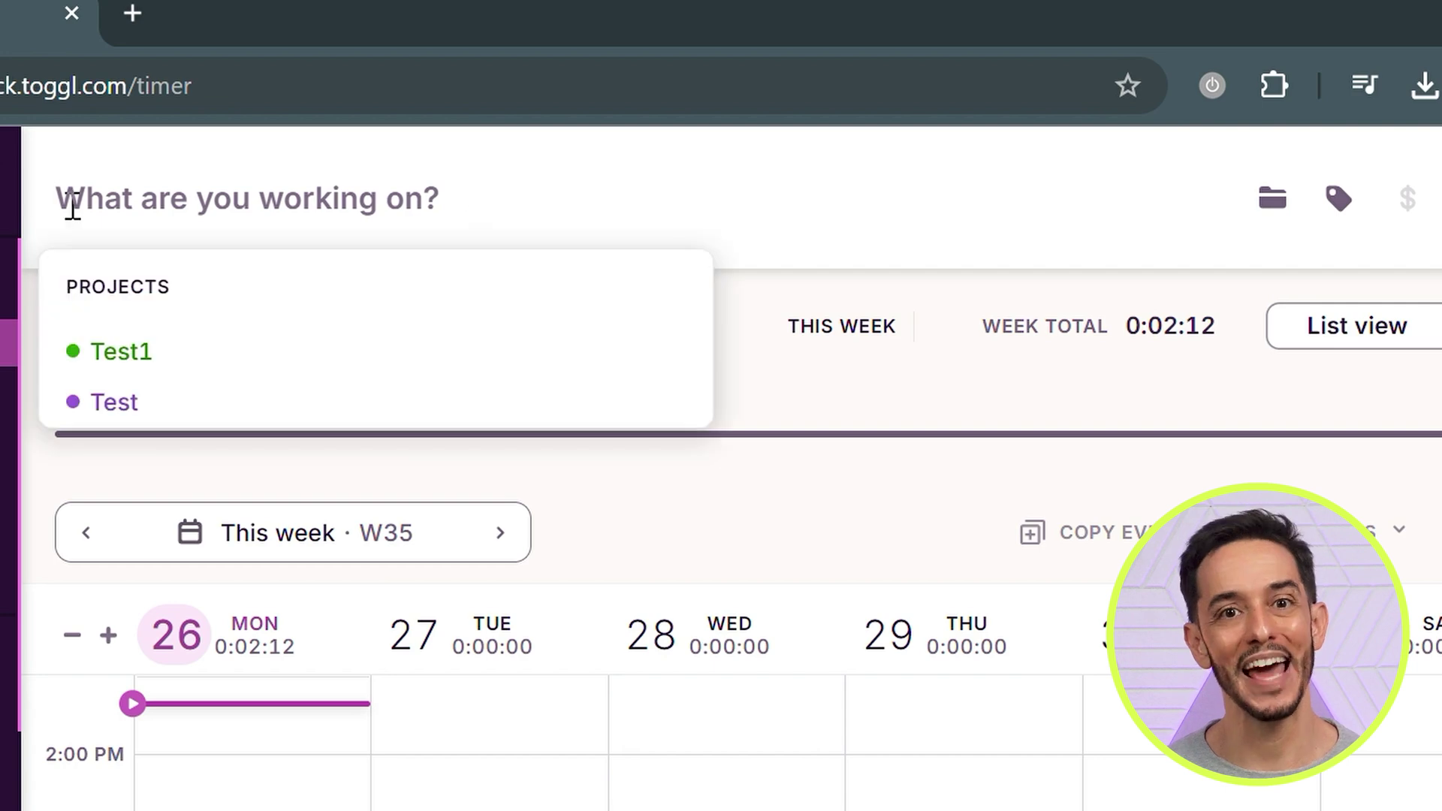
left_click(1281, 212)
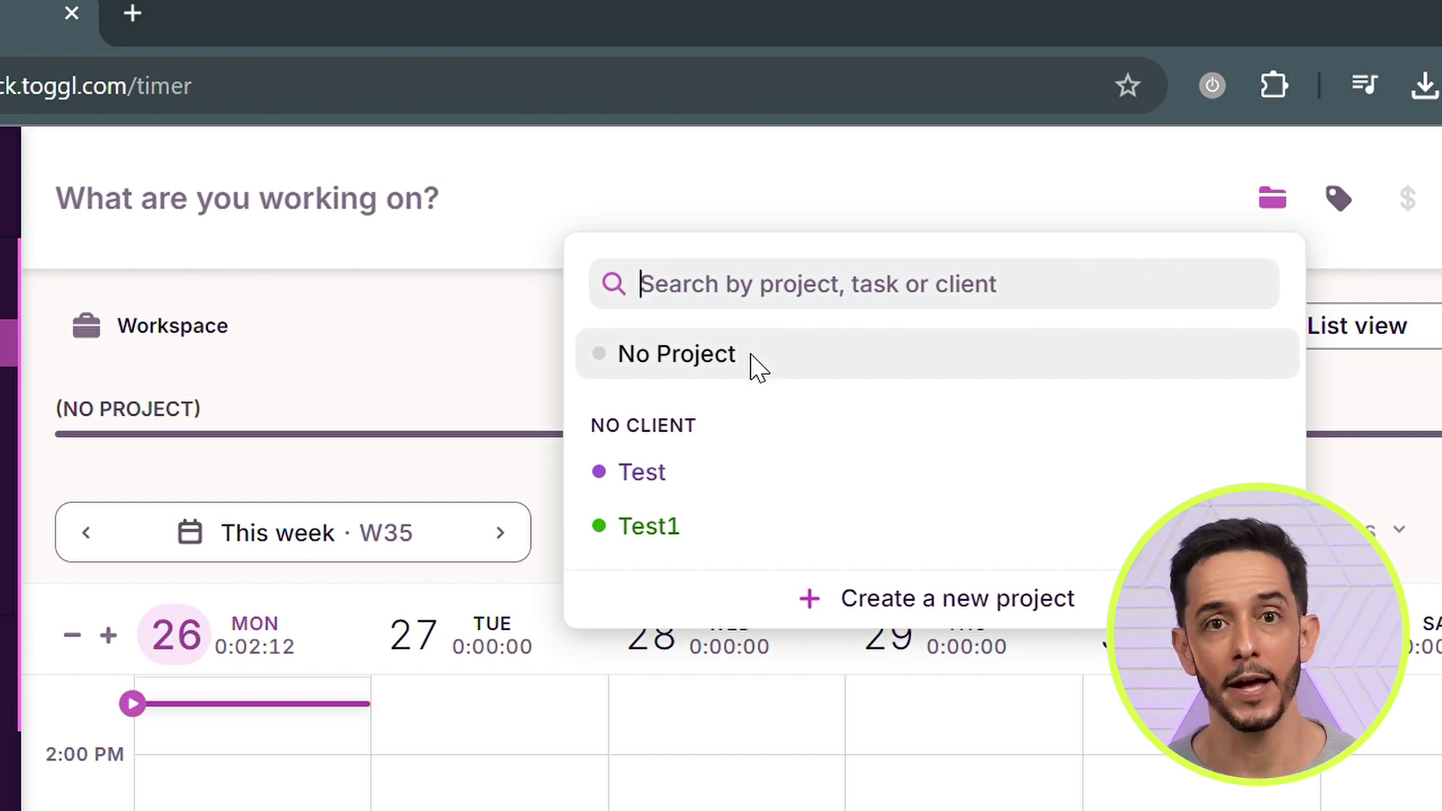
left_click(1339, 198)
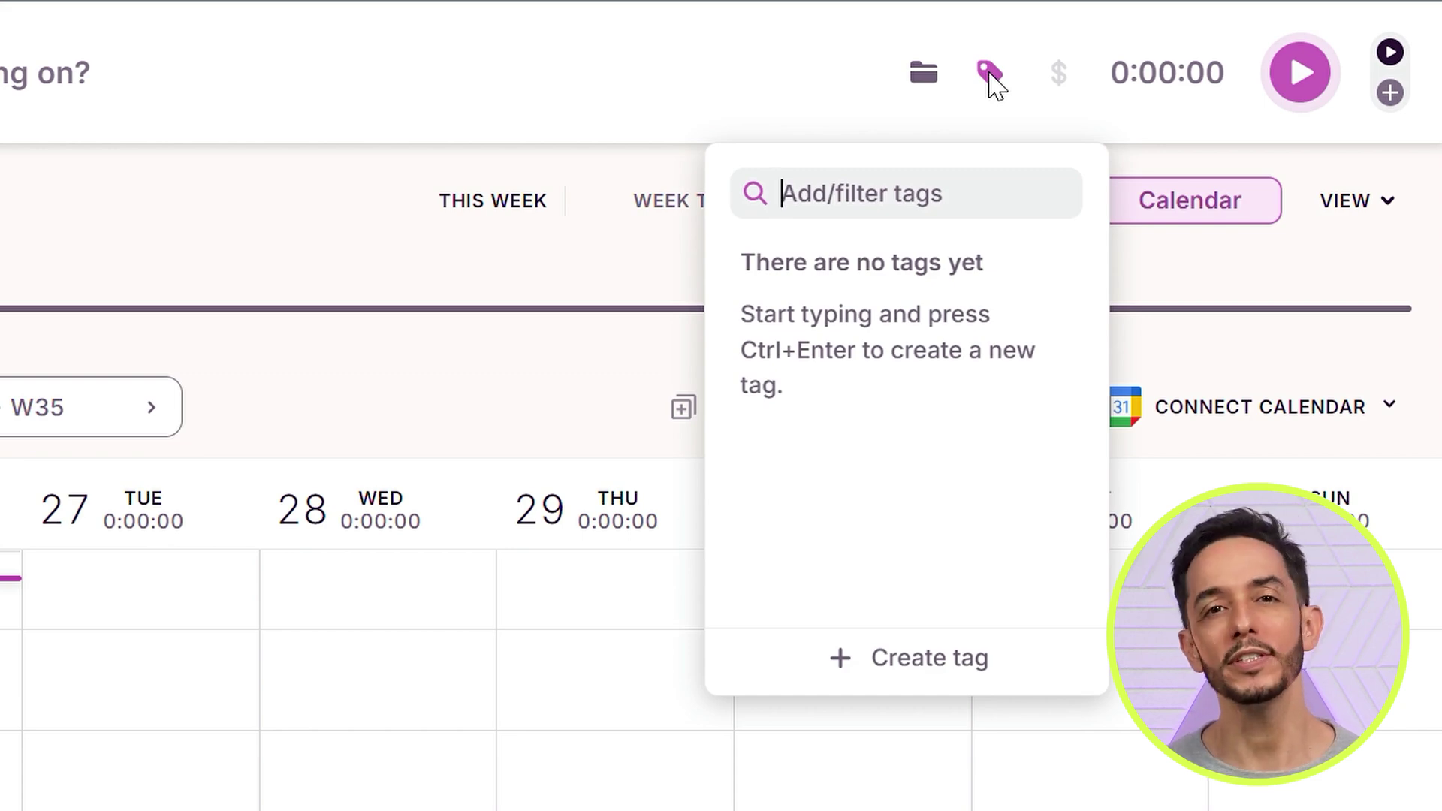
left_click(991, 77)
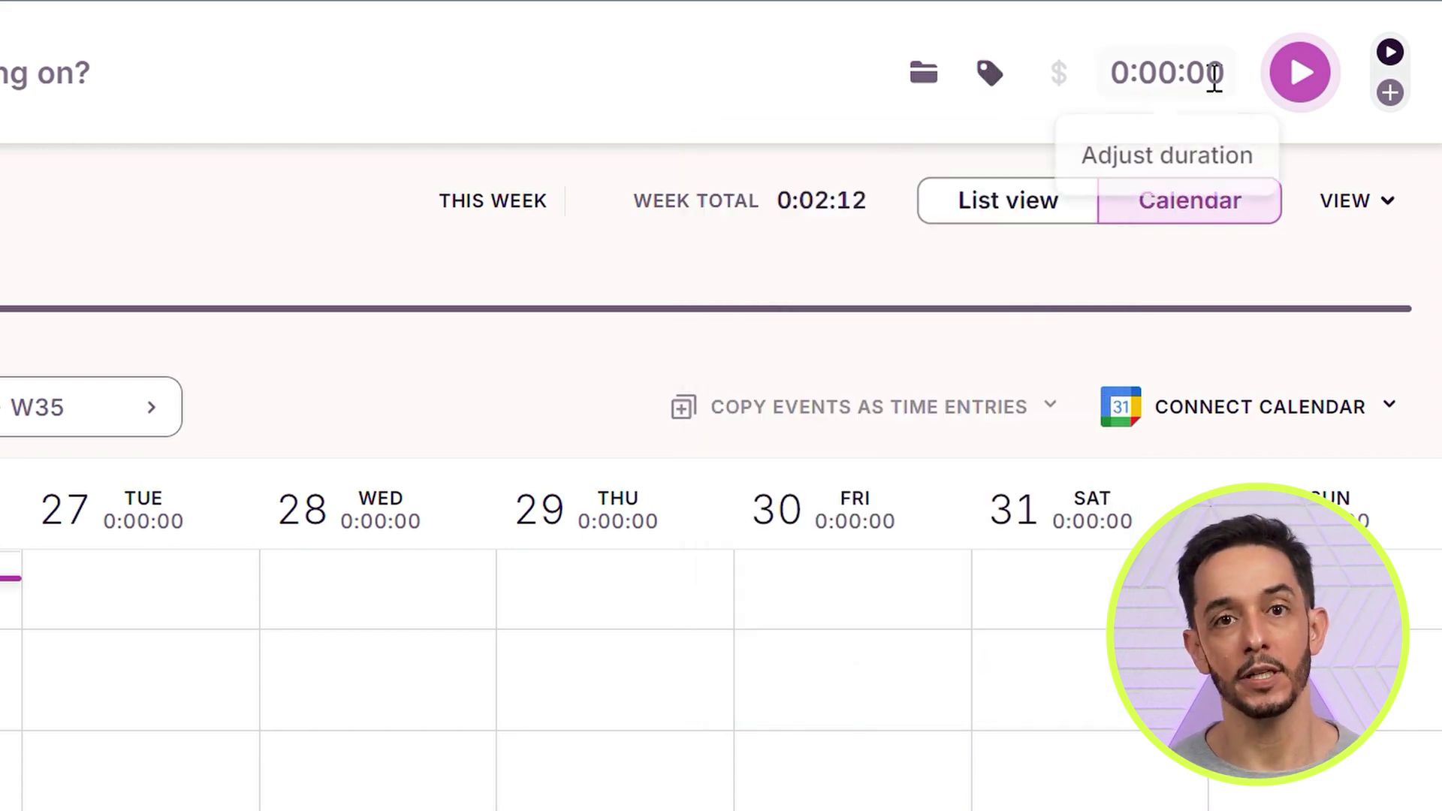
left_click(1307, 90)
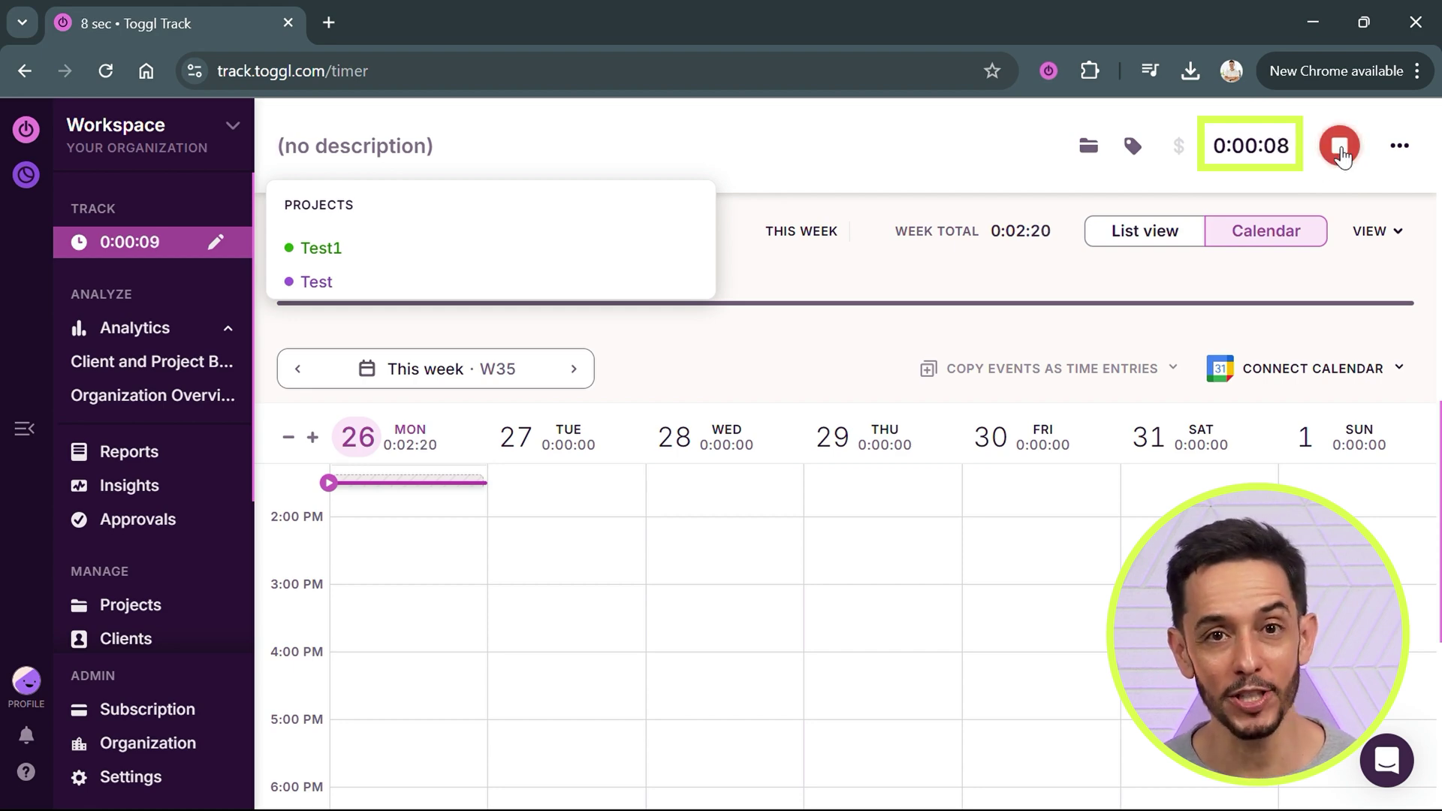
Step: Stop the timer, switch to Manual Mode and assign project Test1 to the new entry
left_click(1341, 149)
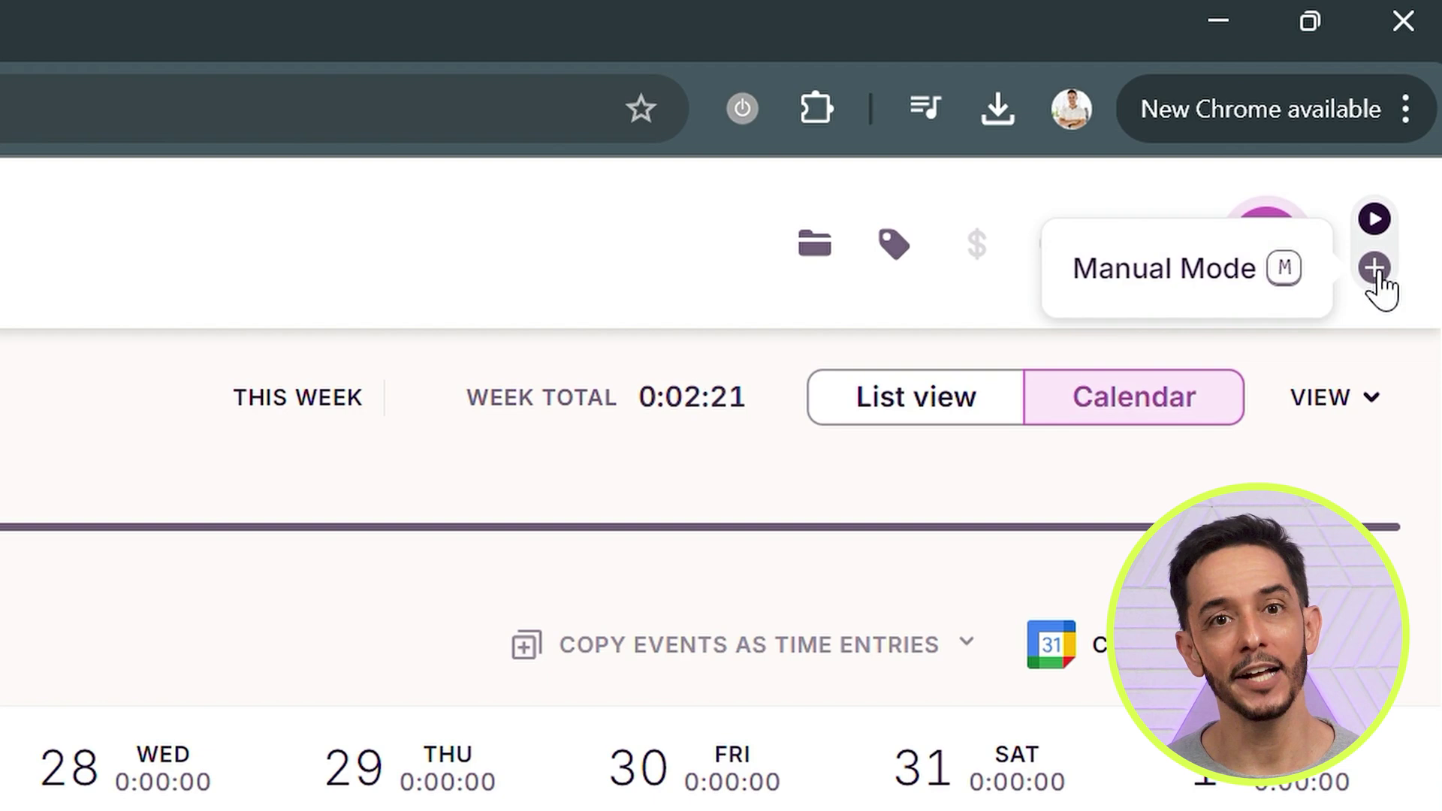
left_click(1375, 268)
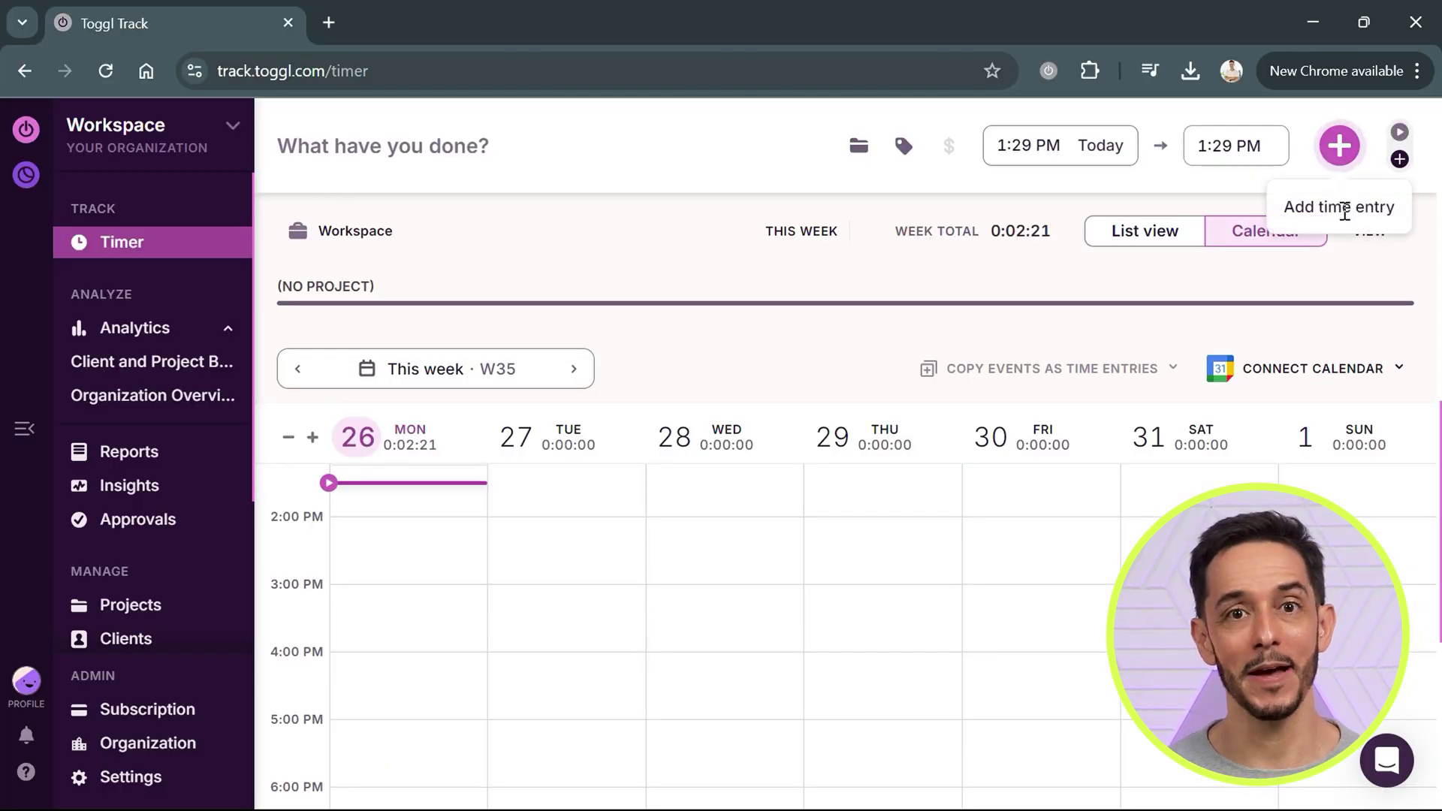
left_click(1342, 150)
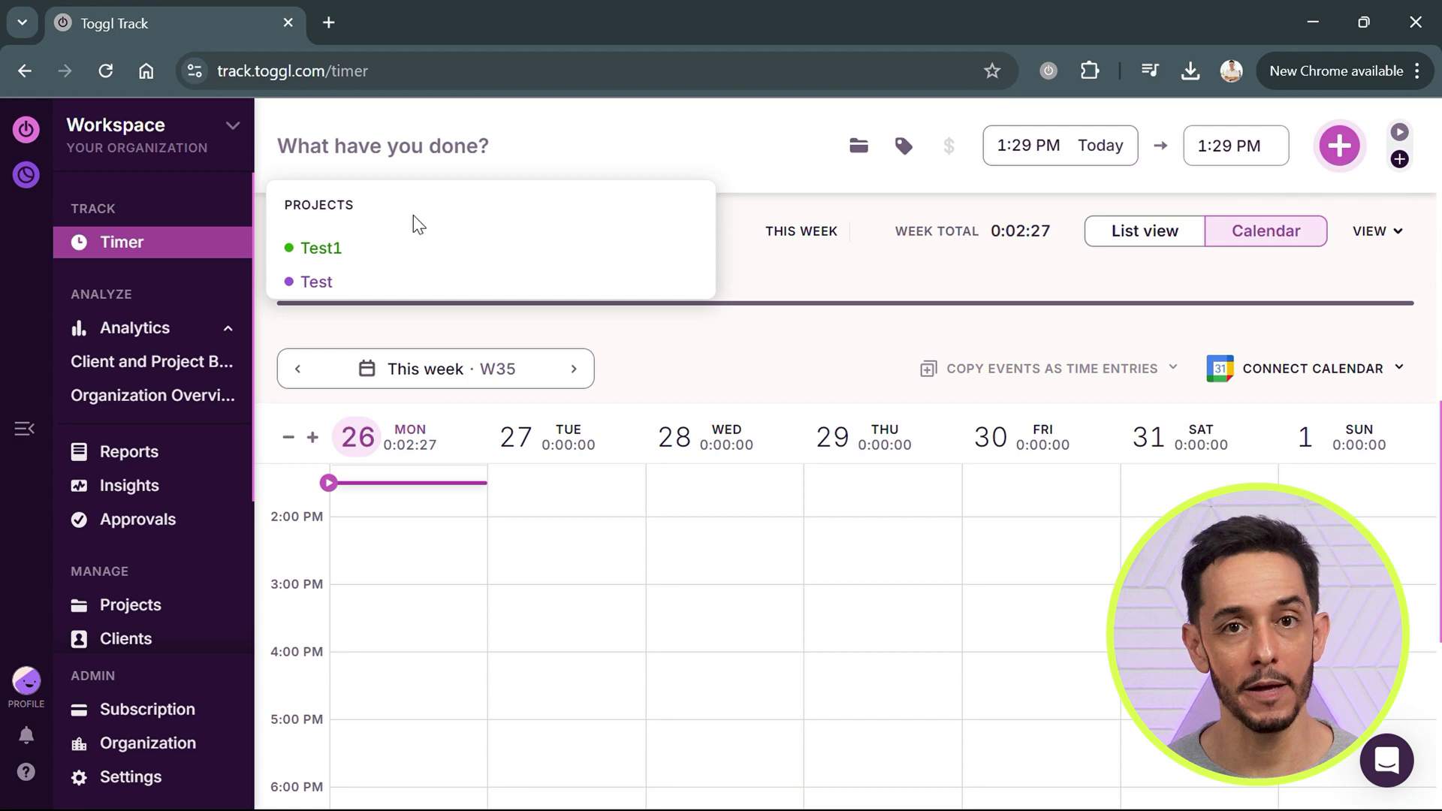
left_click(326, 253)
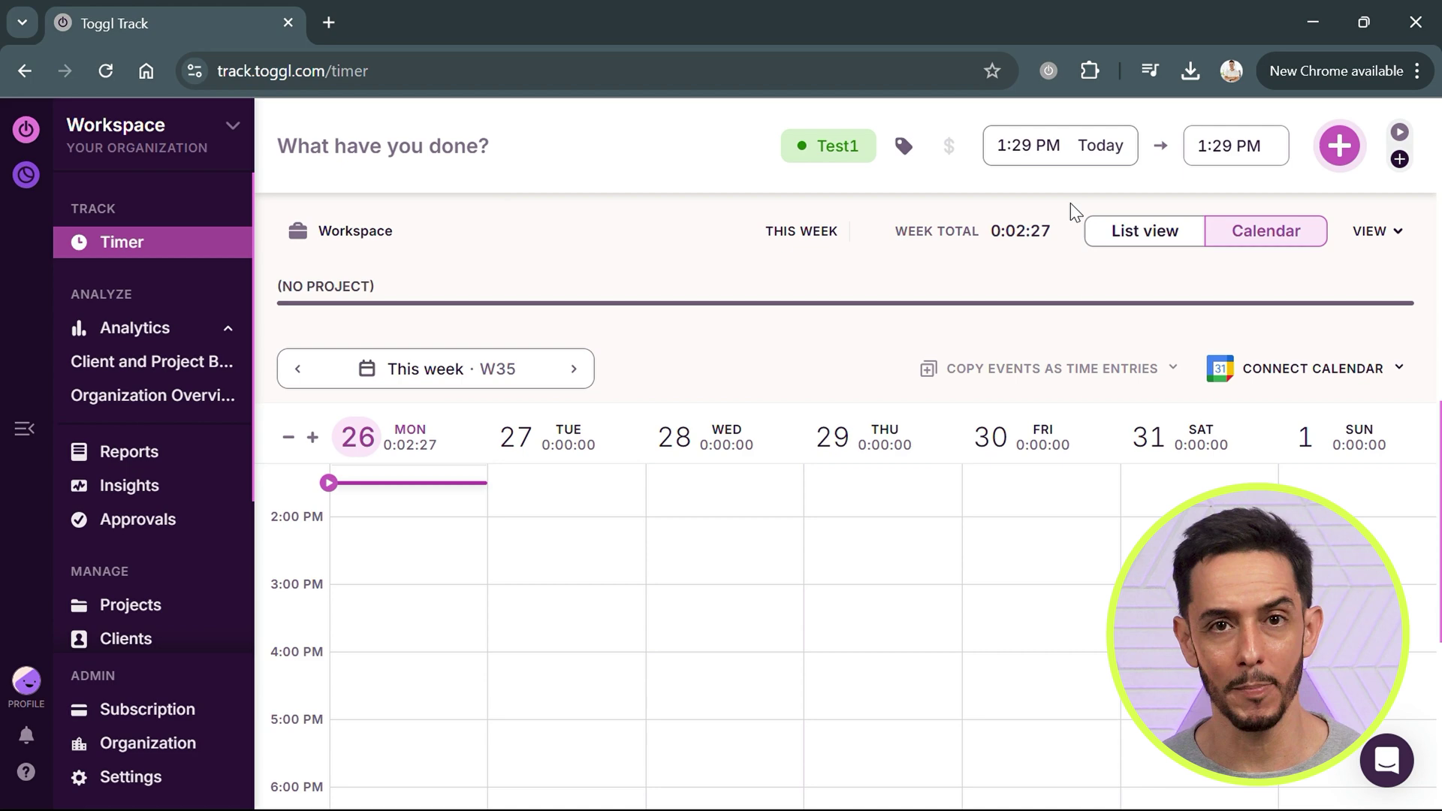
Step: In the desktop app, time a short entry, add its details and stop it into today's list
left_click(1047, 72)
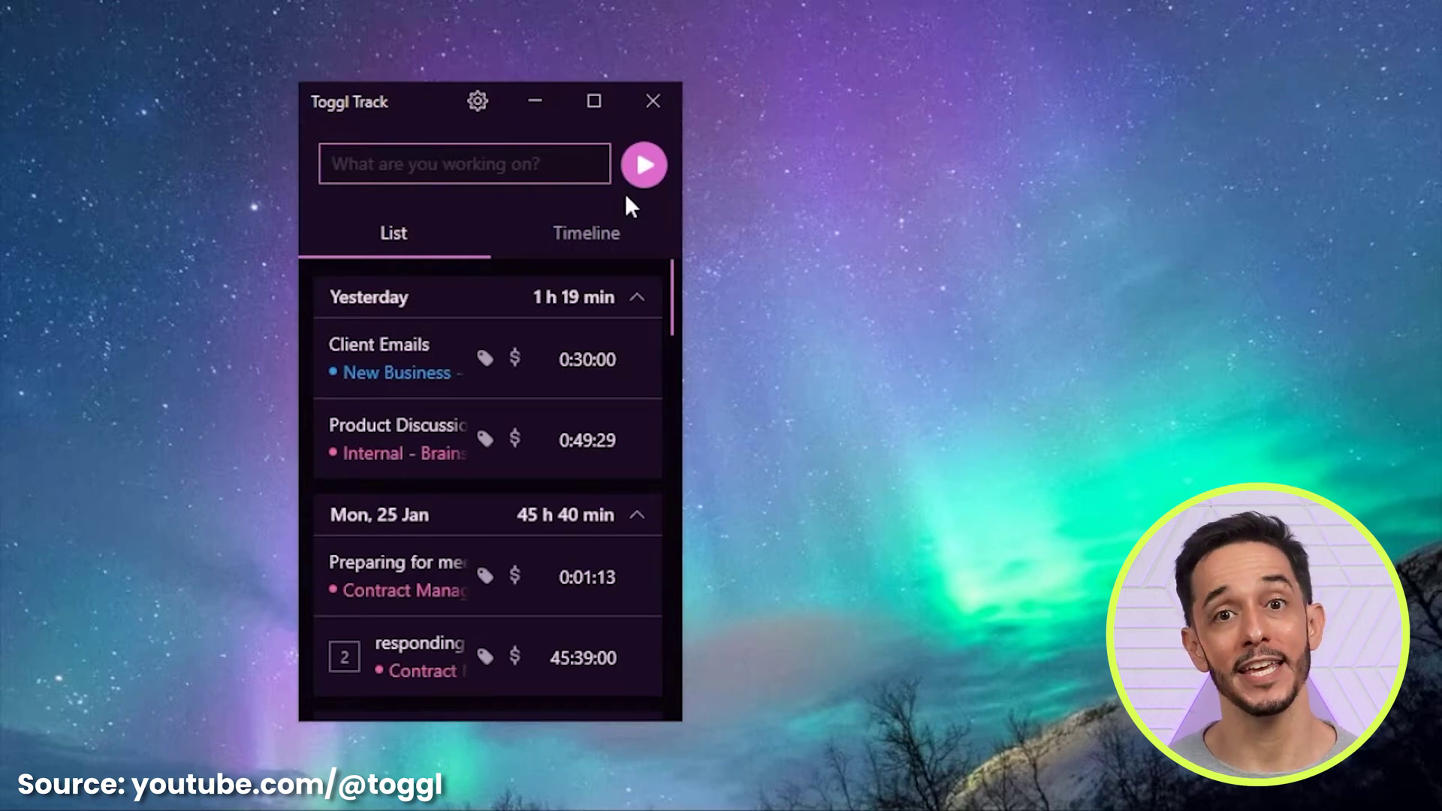
left_click(643, 172)
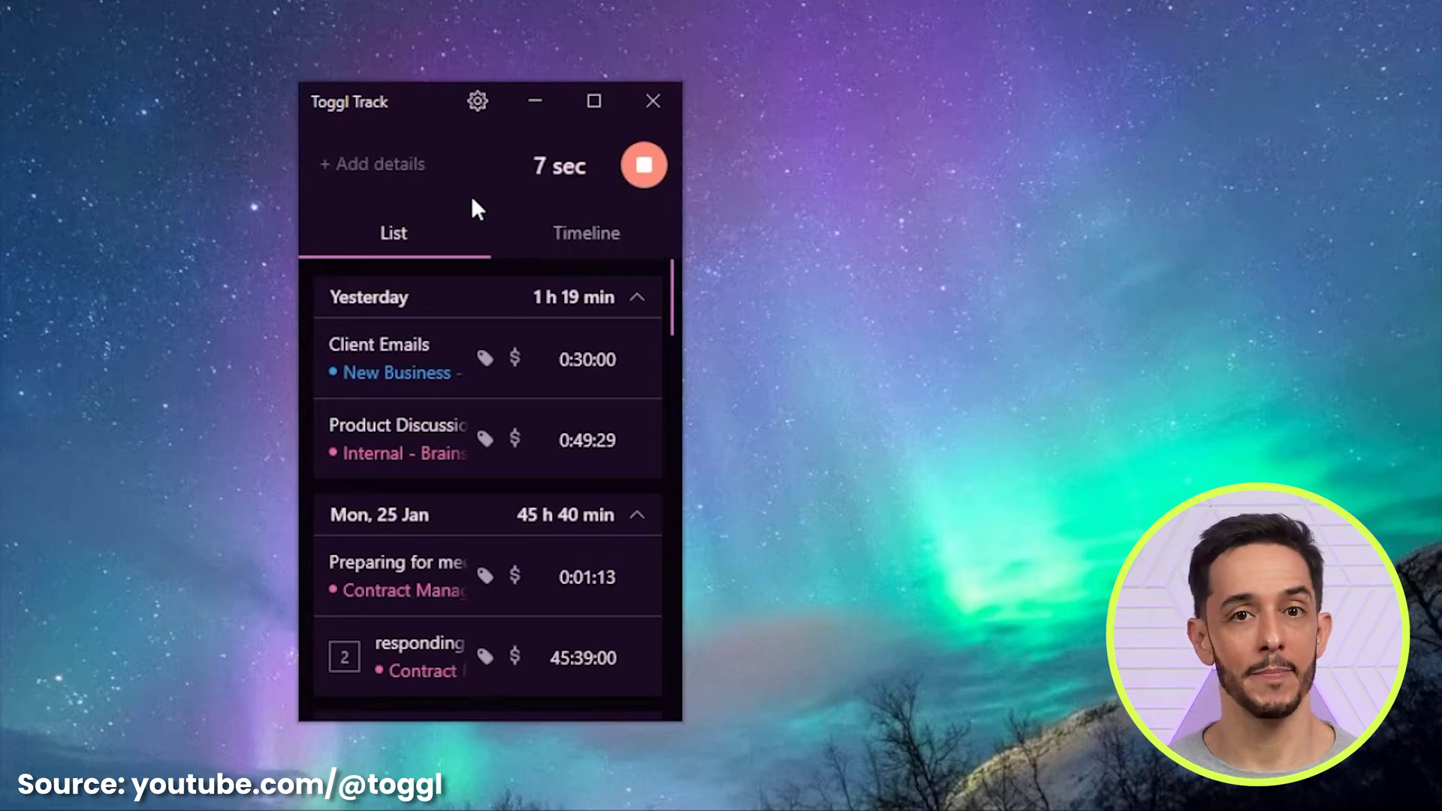
left_click(390, 164)
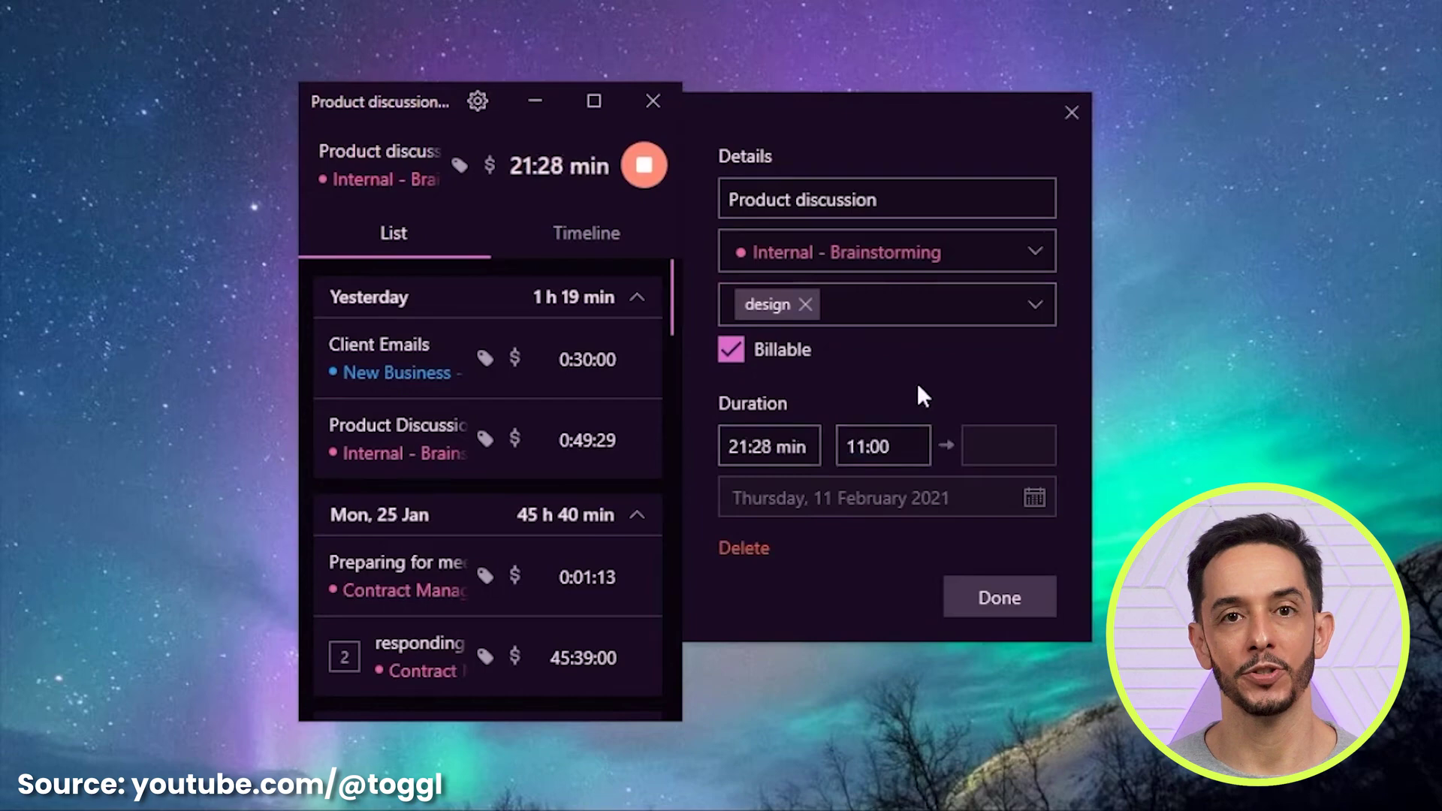
left_click(643, 168)
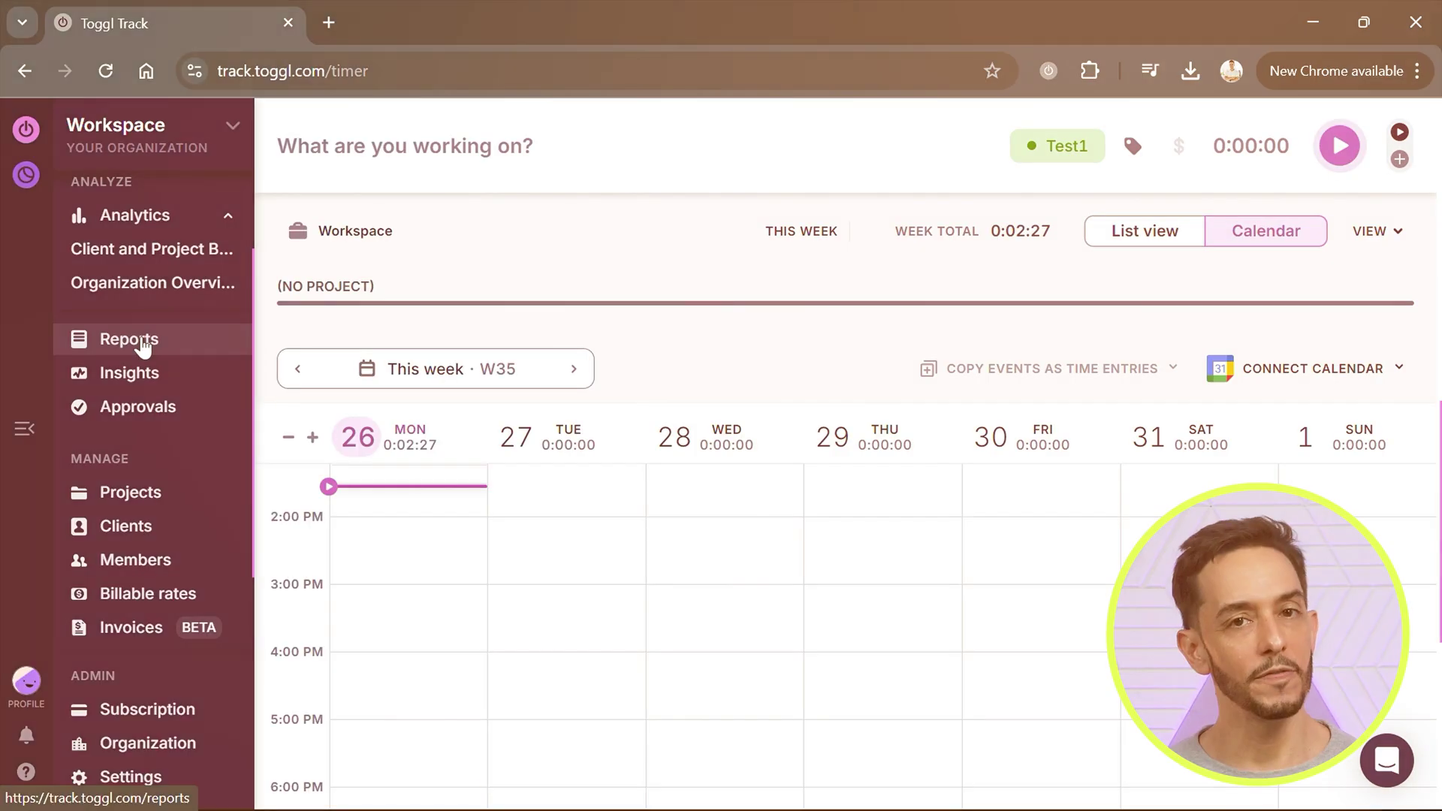
Step: View the Summary, Detailed and Weekly reports and export formats, ending on Insights
left_click(143, 345)
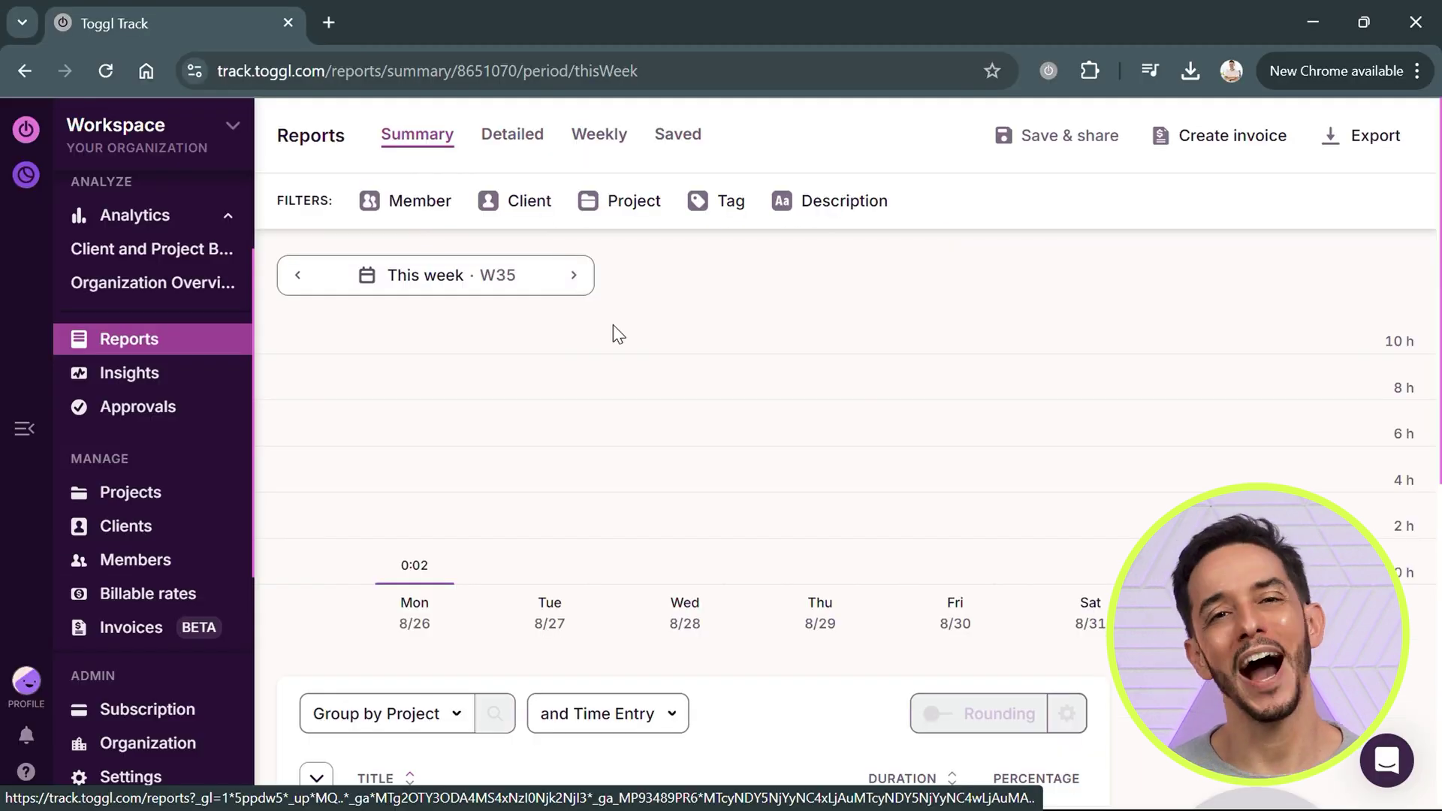
left_click(513, 147)
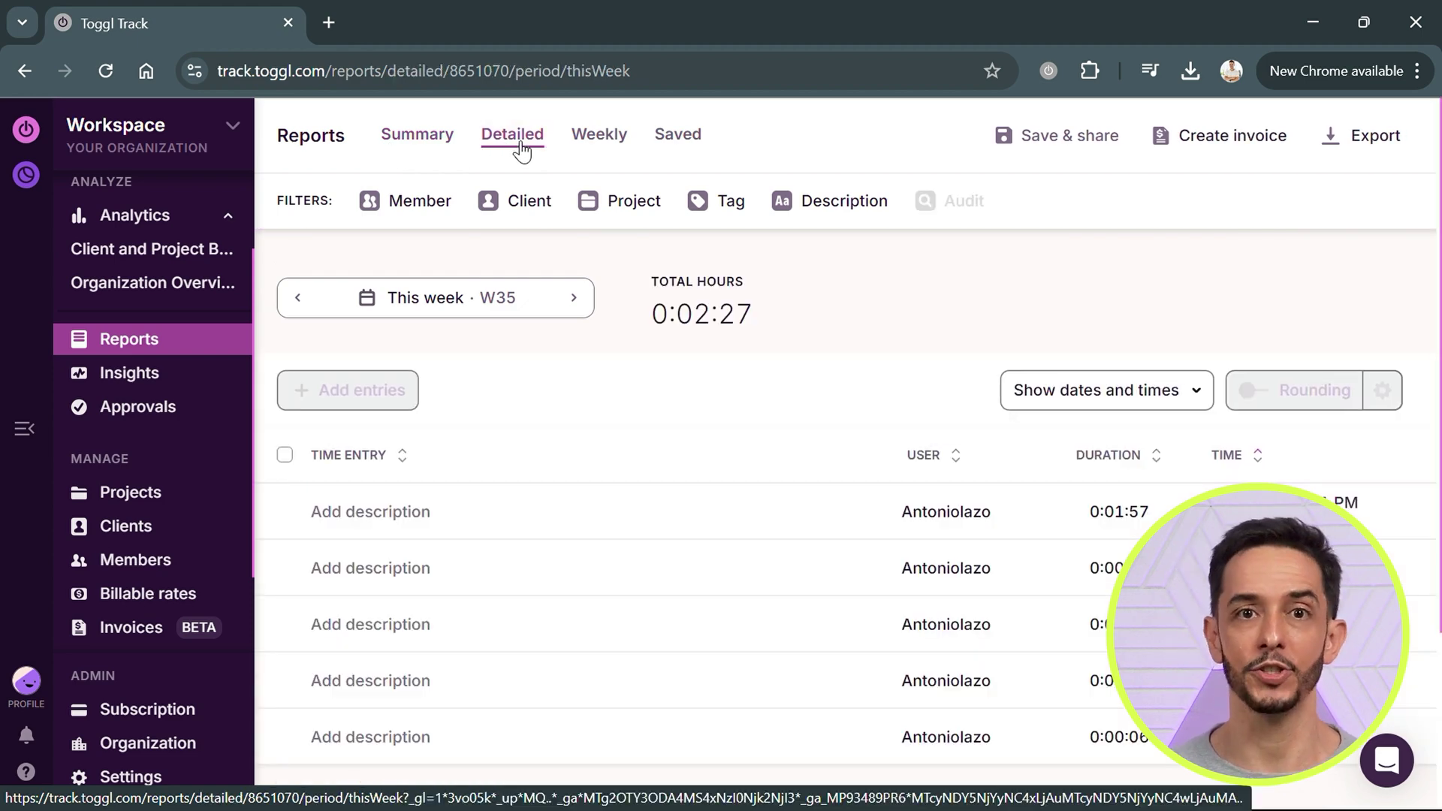
left_click(606, 140)
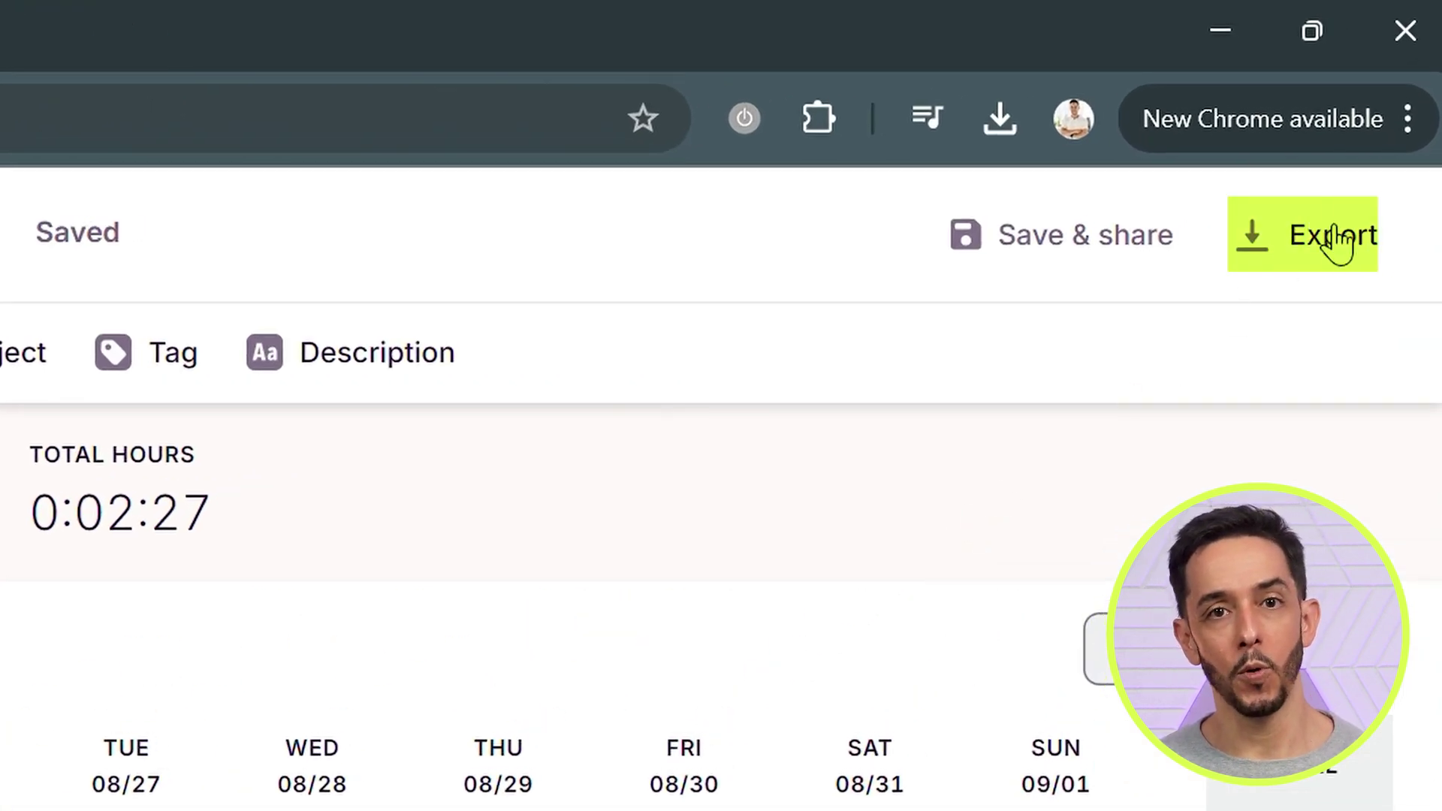
left_click(1382, 136)
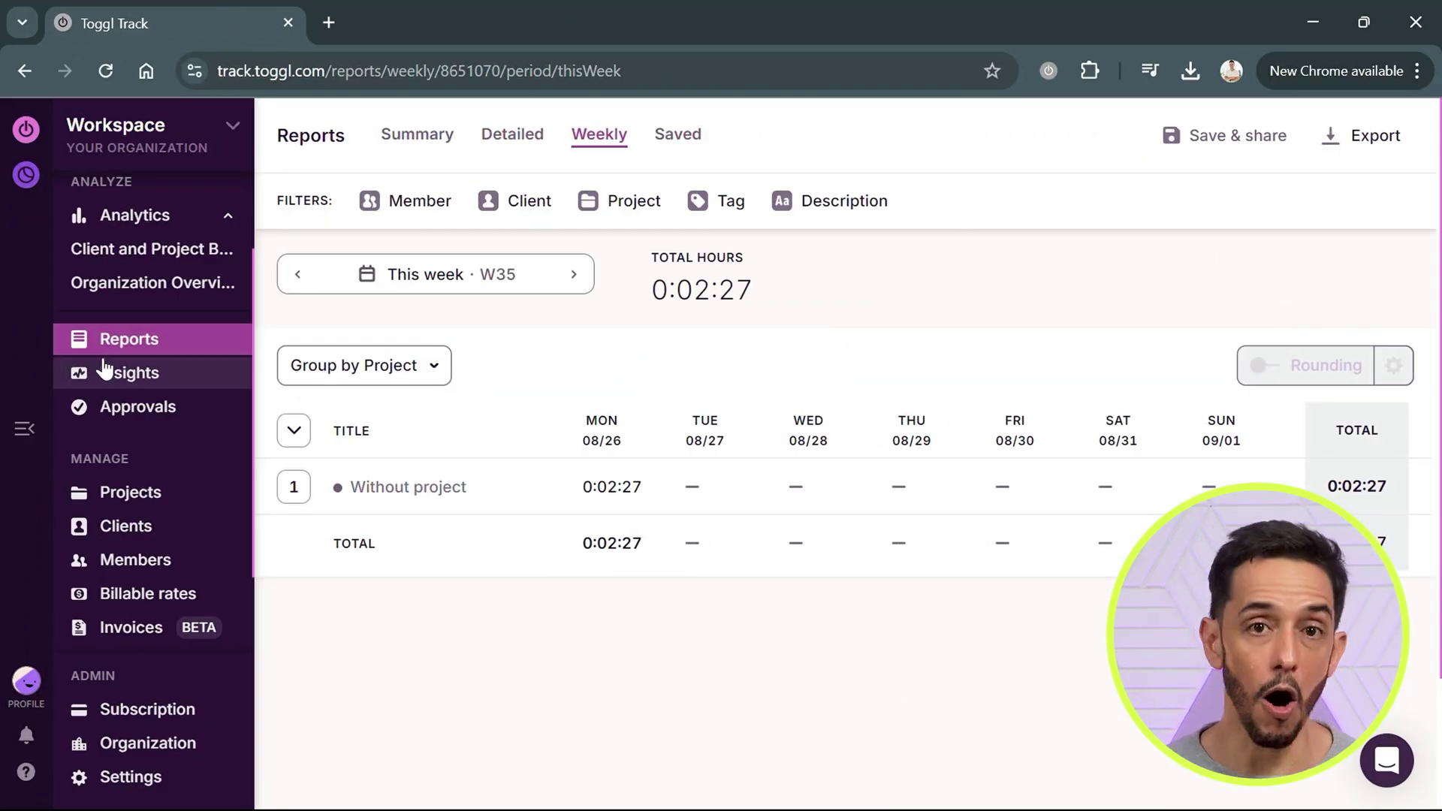
left_click(112, 380)
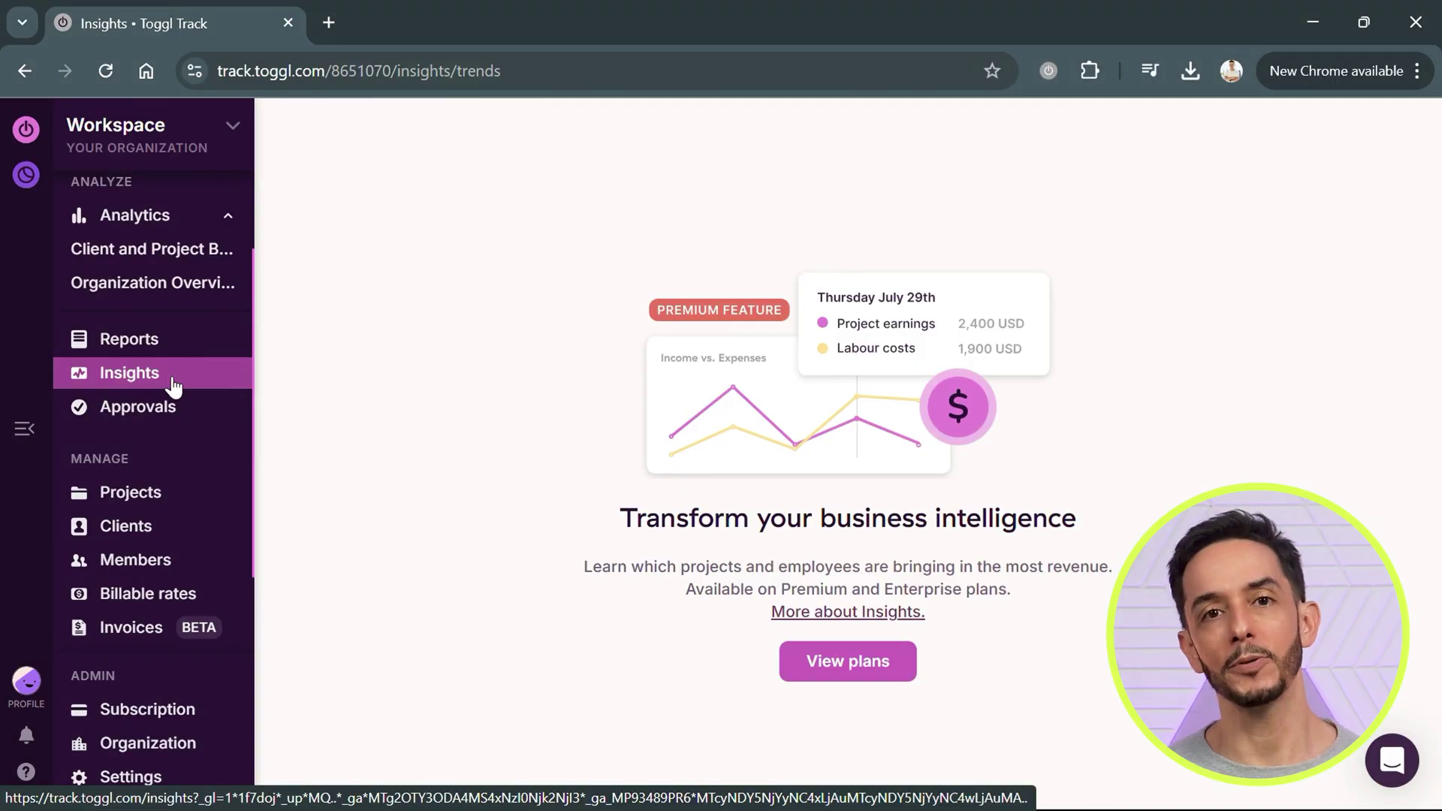
Step: View the Client and Project Breakdown chart, then the Organization Overview dashboard
left_click(172, 250)
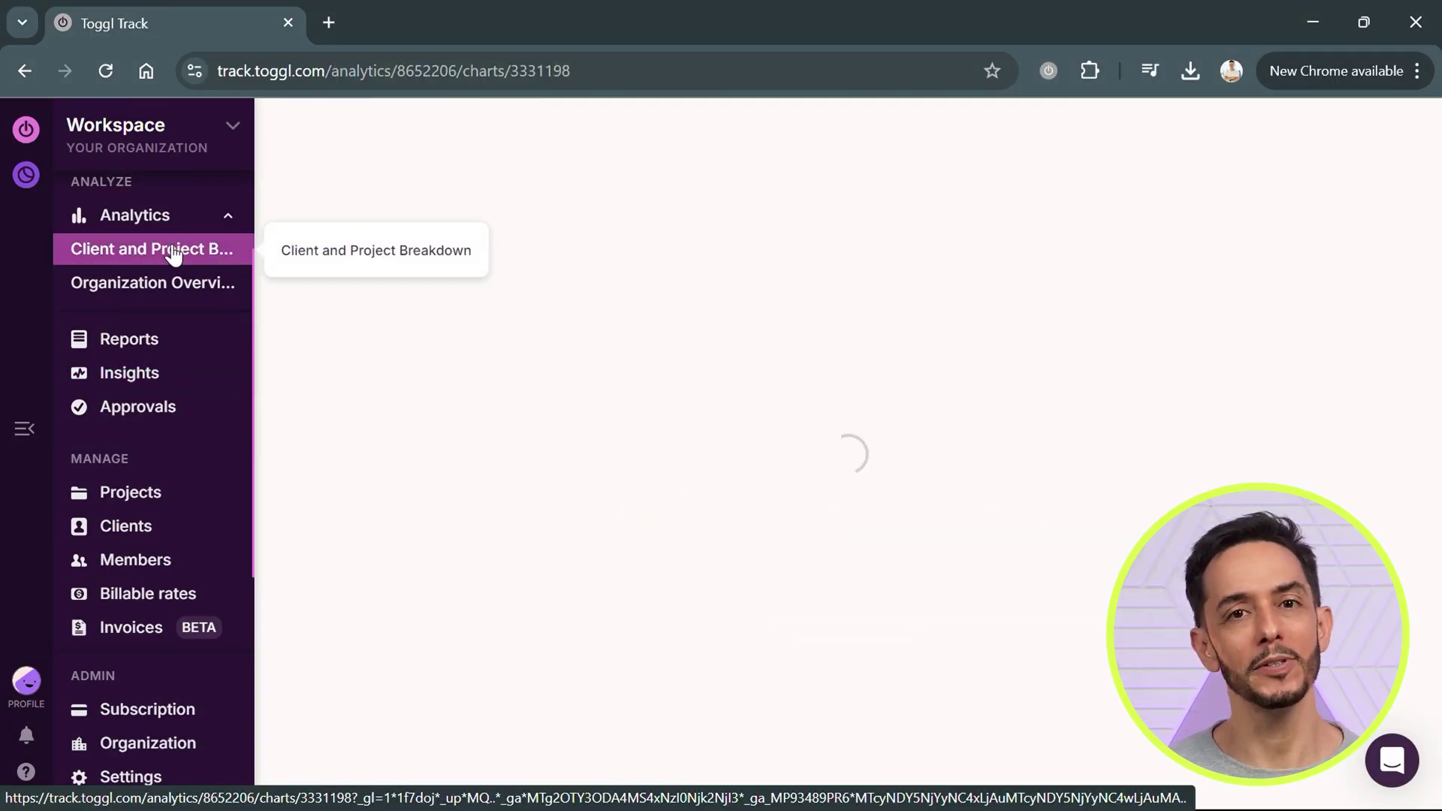
left_click(189, 291)
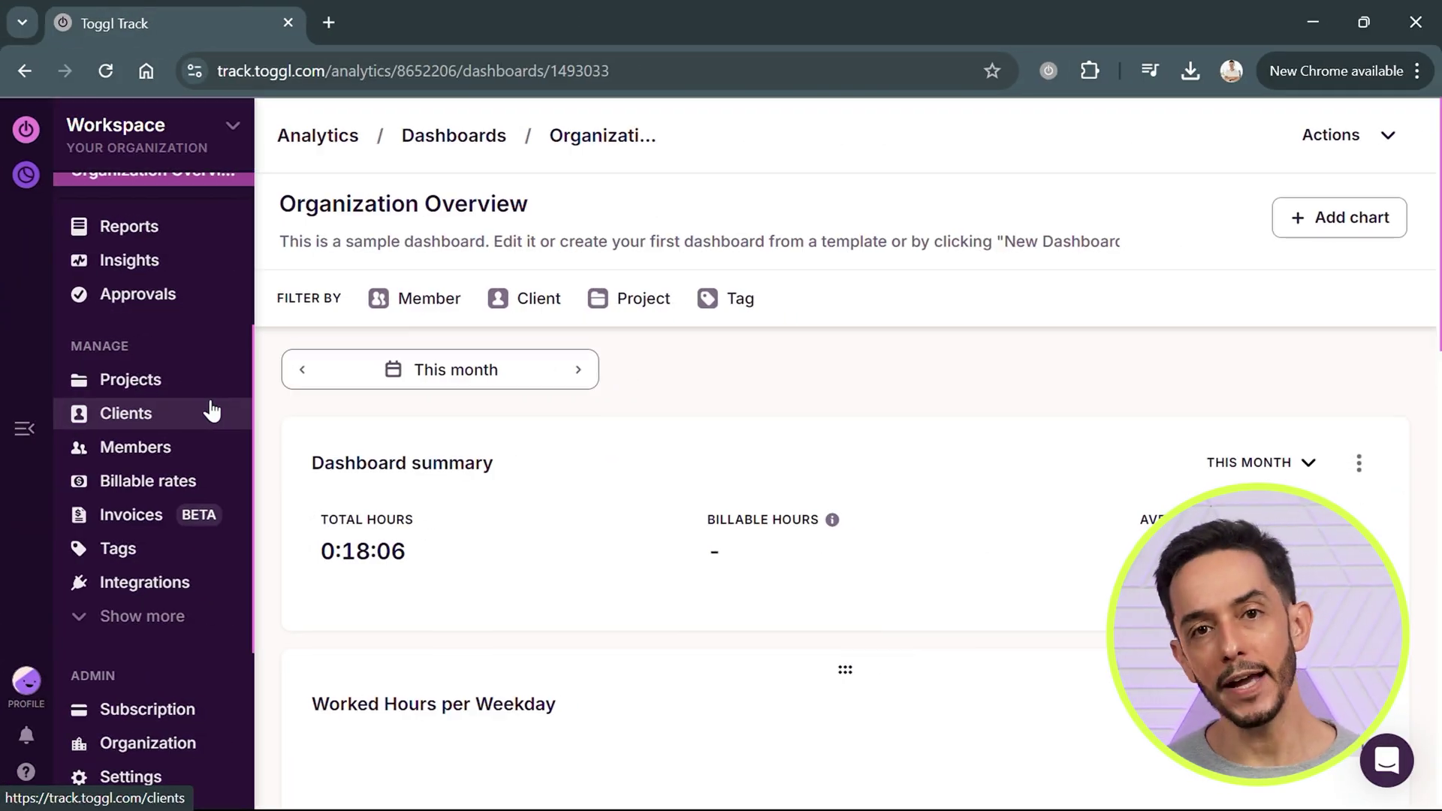
Step: Review the Members list and the access roles offered when inviting members
left_click(190, 461)
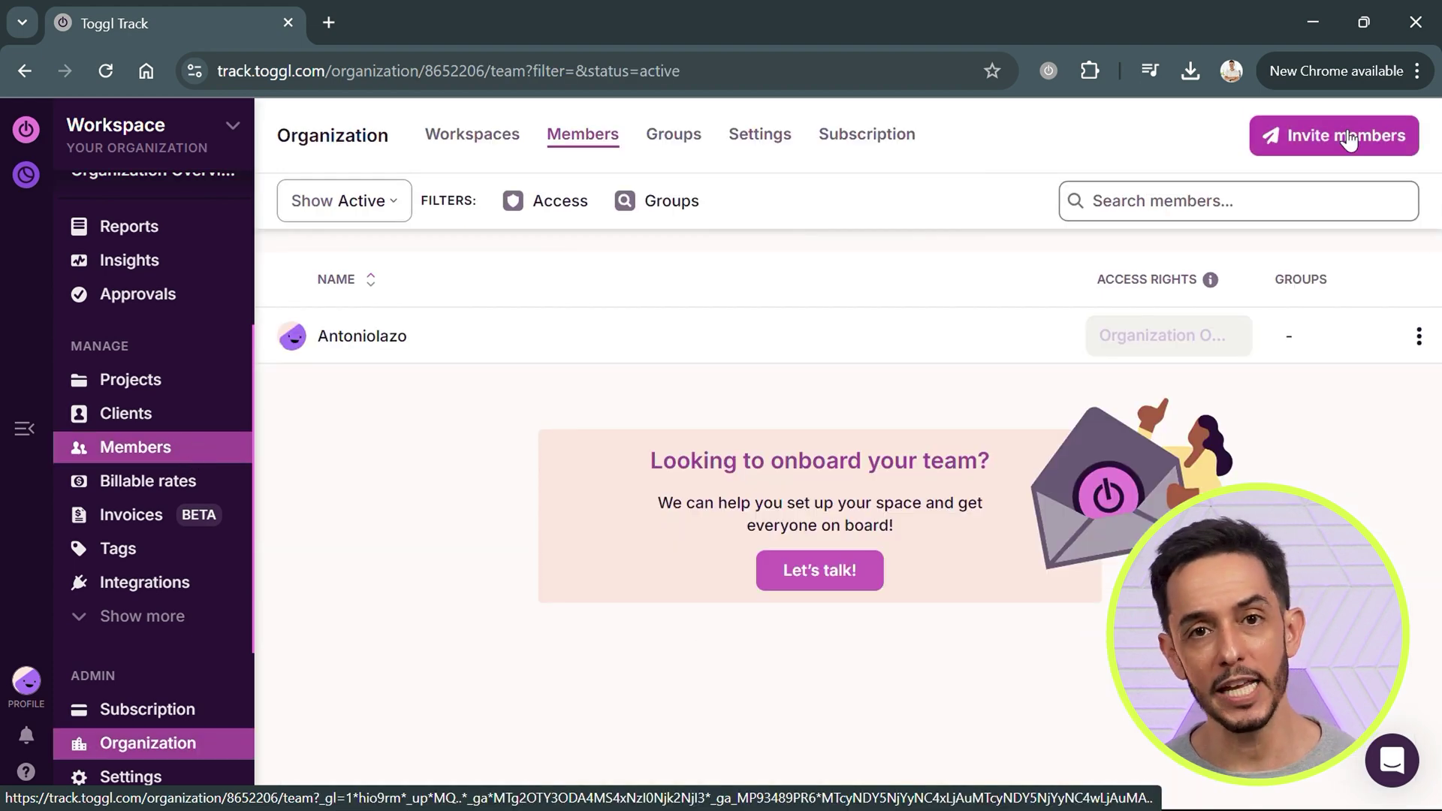
left_click(1348, 136)
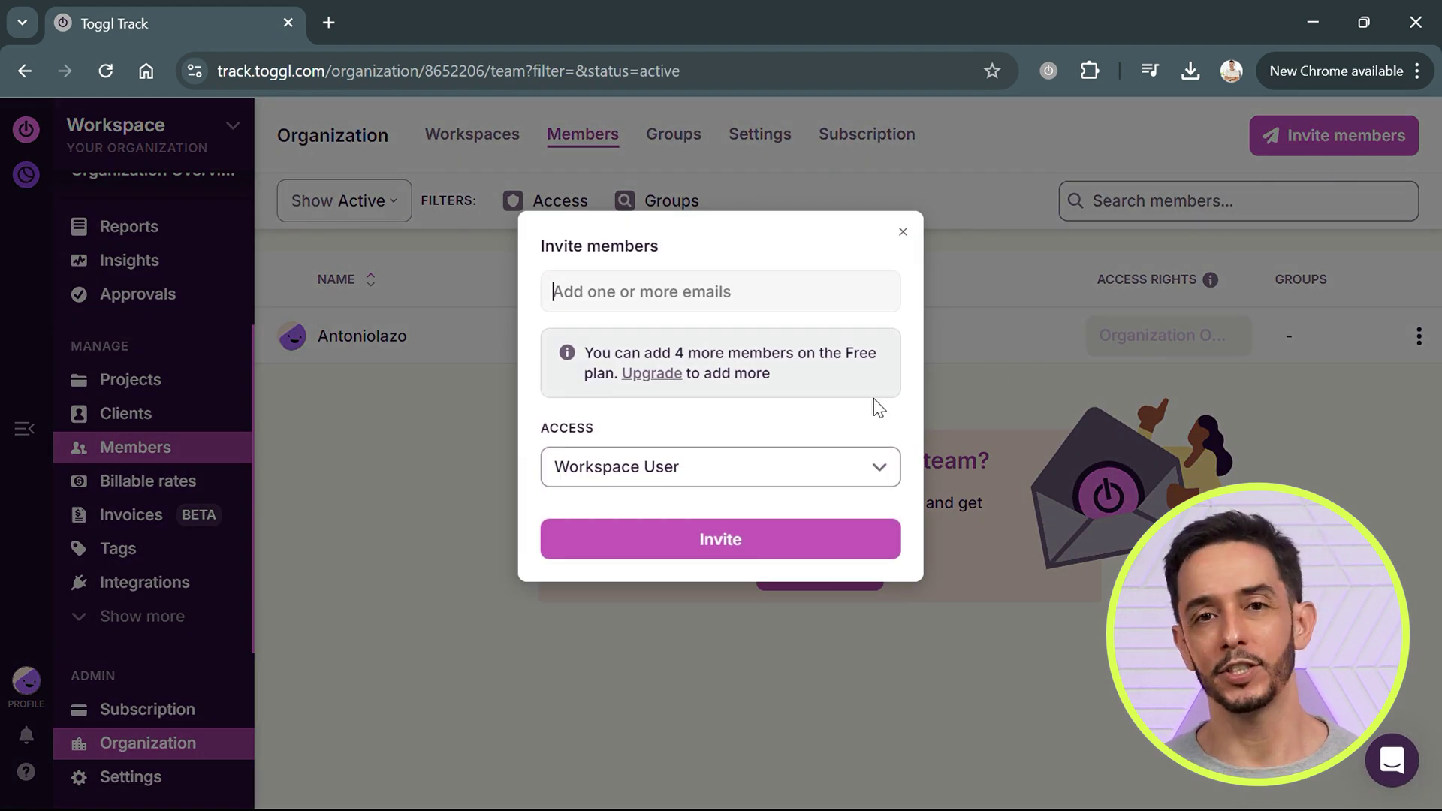
left_click(889, 471)
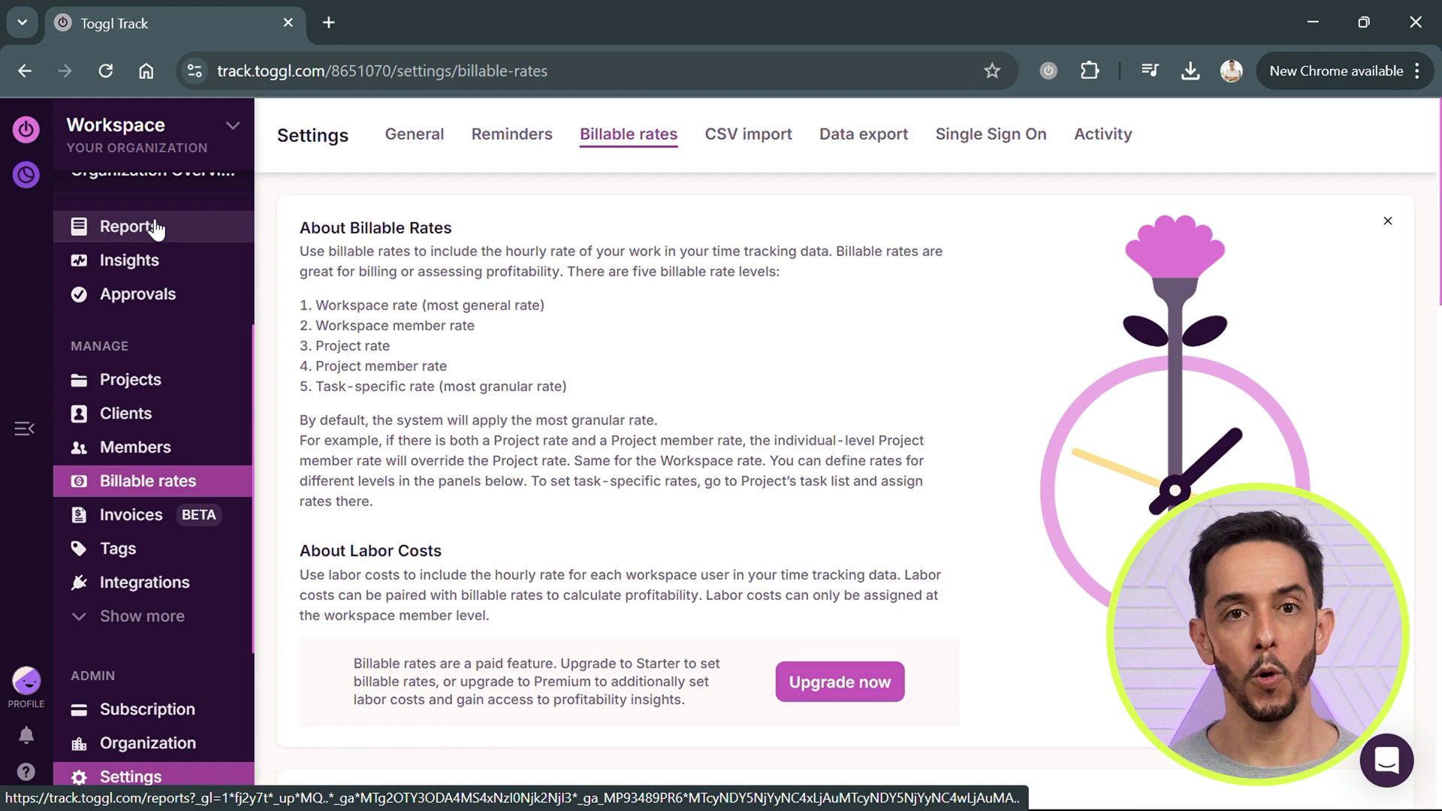
Step: Return to this week's W35 Summary report via Reports
left_click(156, 230)
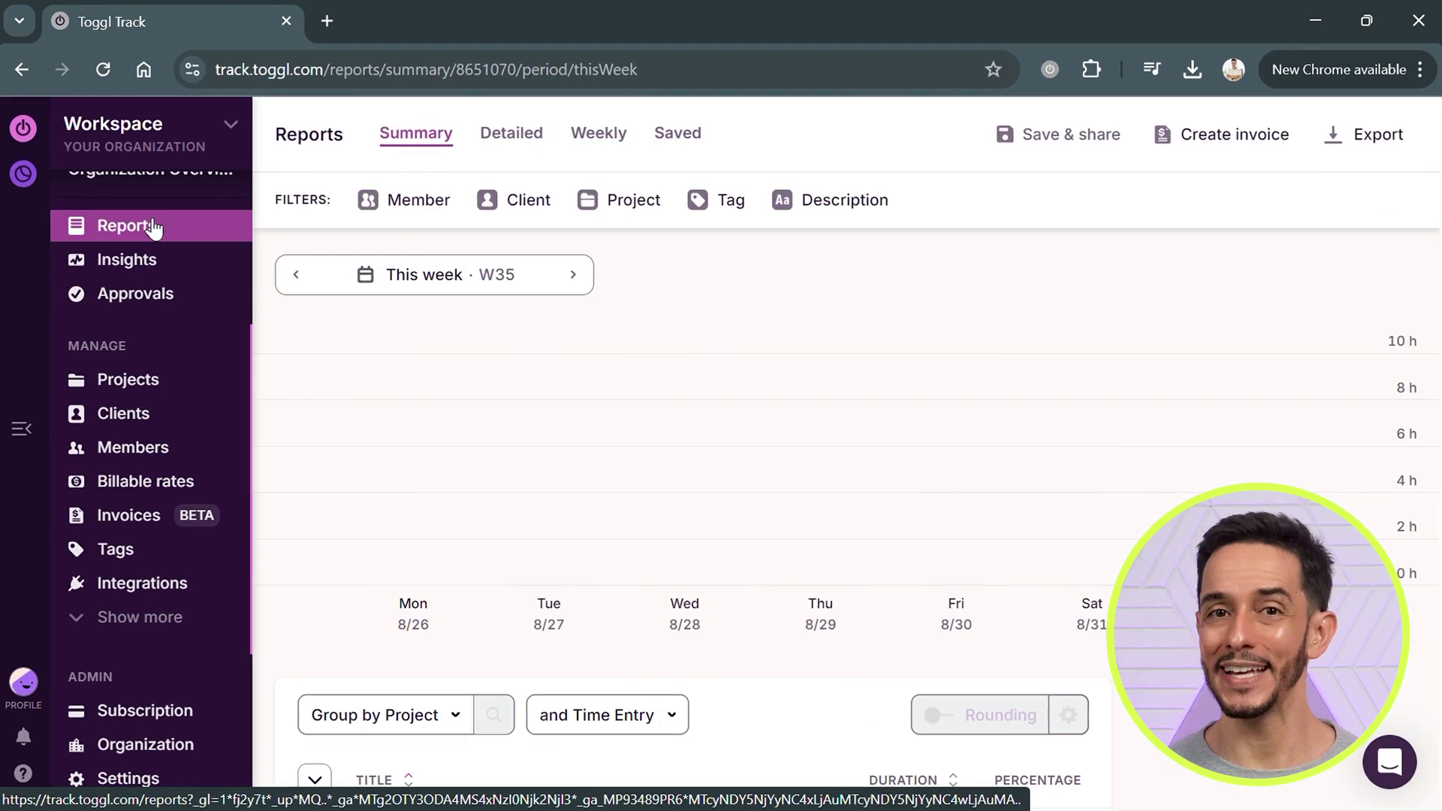